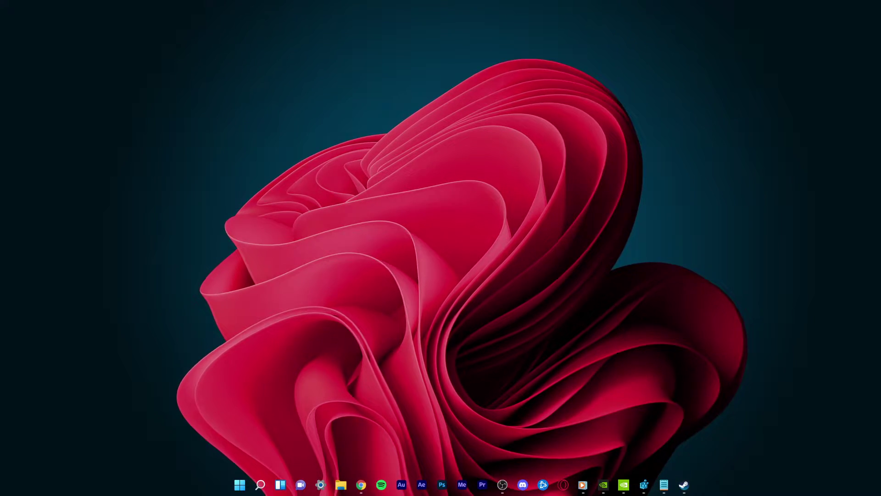
Start a Windows Update check from the 'update' search result, then close Settings
key(super)
text(update)
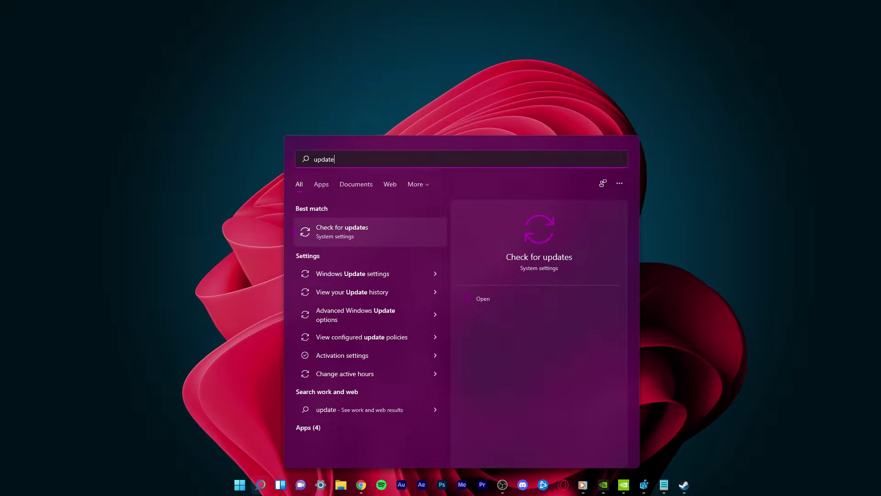
key(Return)
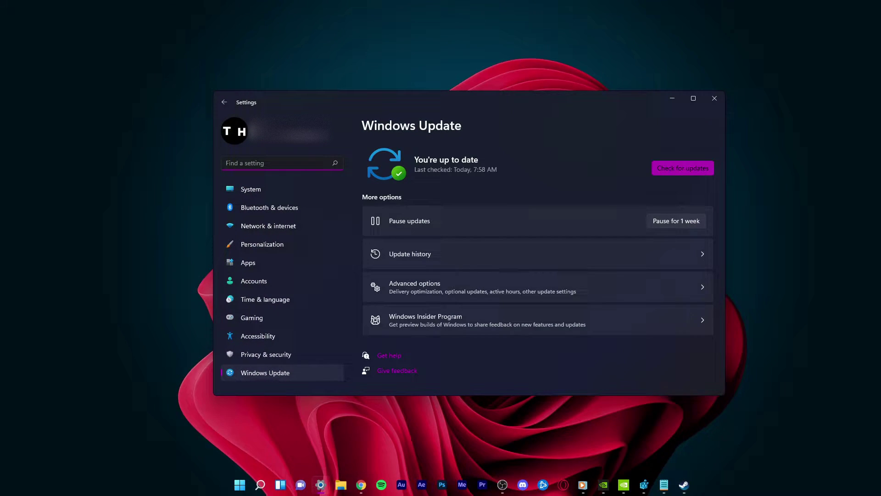
click(659, 169)
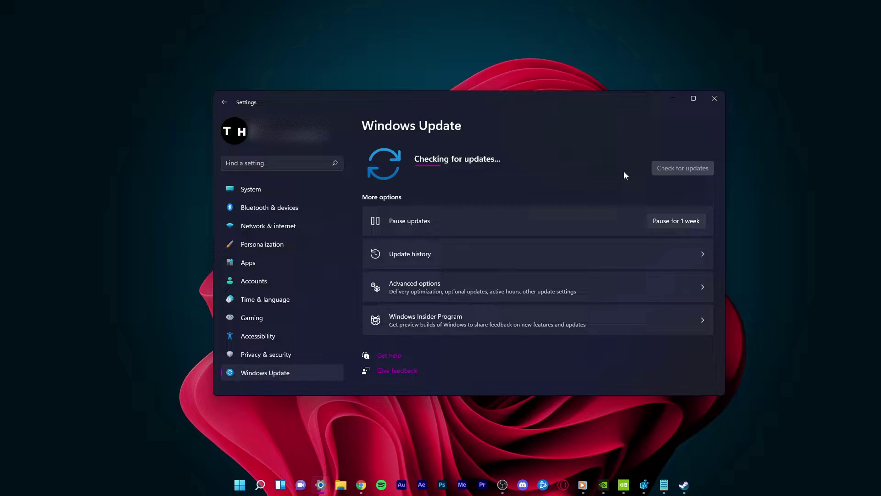
click(712, 102)
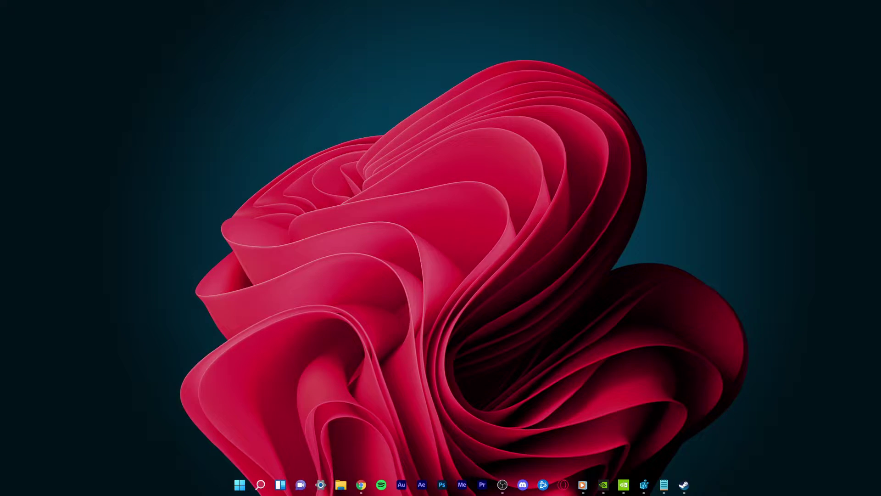
Launch Task Manager from search and show its Startup apps list
key(super)
text(task manager)
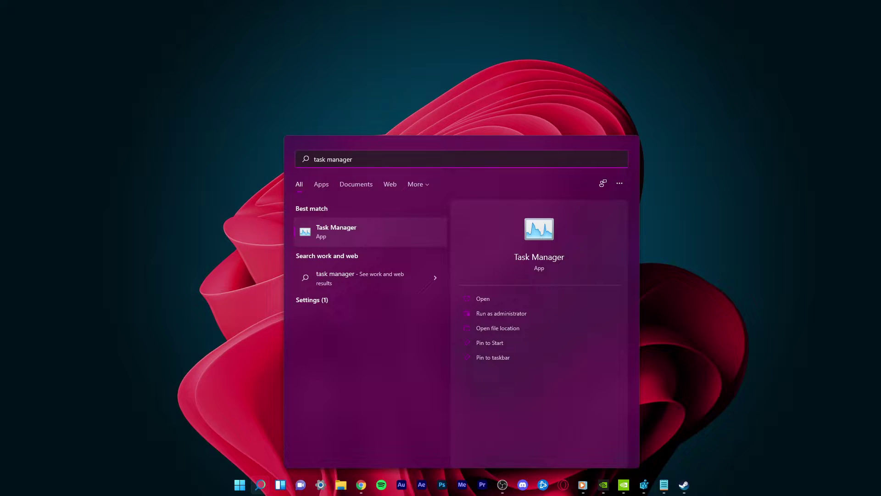
key(Return)
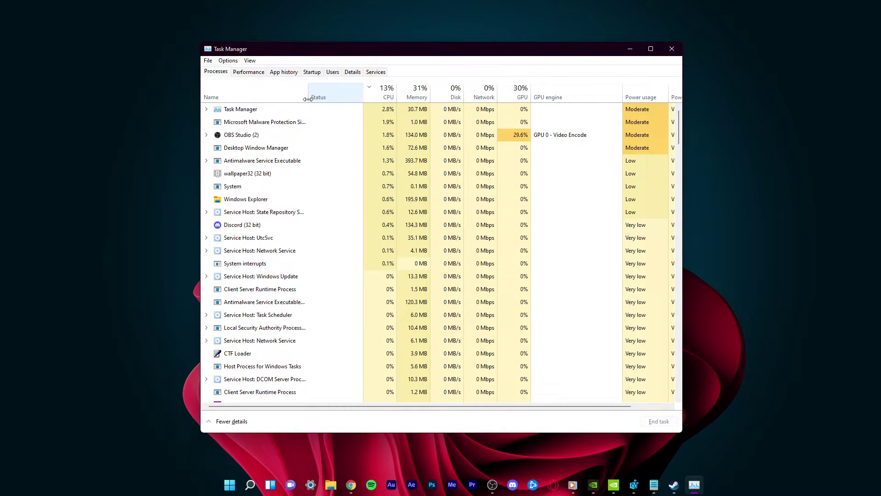
click(311, 73)
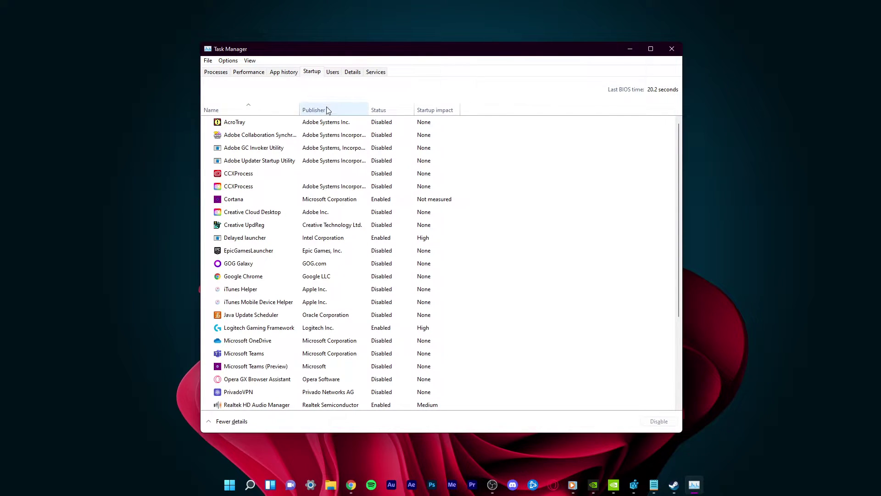
Disable Cortana as a startup app, then close Task Manager
click(356, 202)
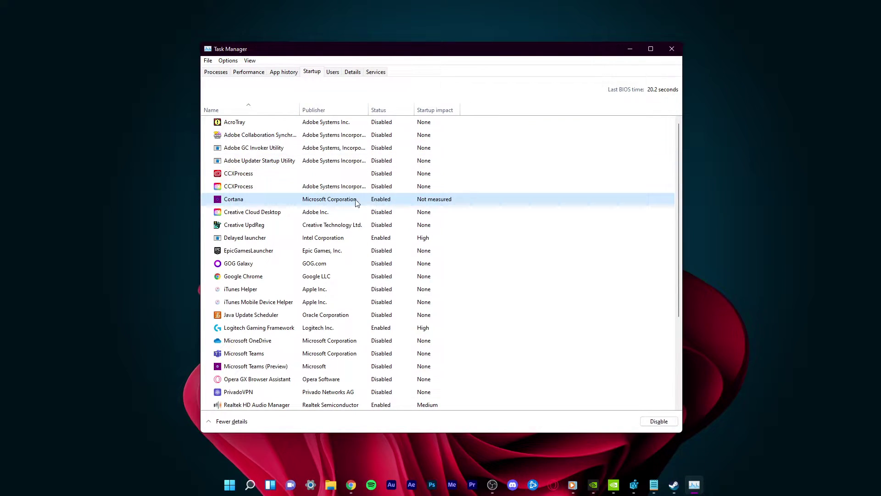
right_click(297, 205)
click(289, 204)
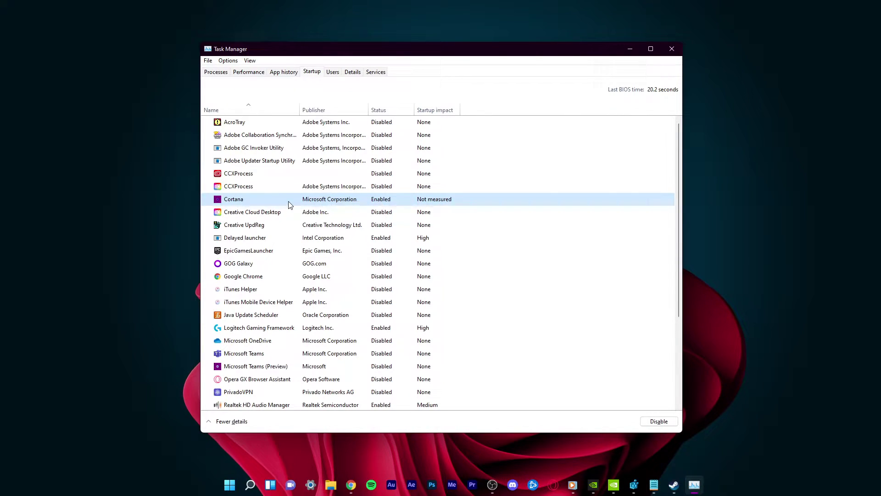
scroll(289, 204, down, 3)
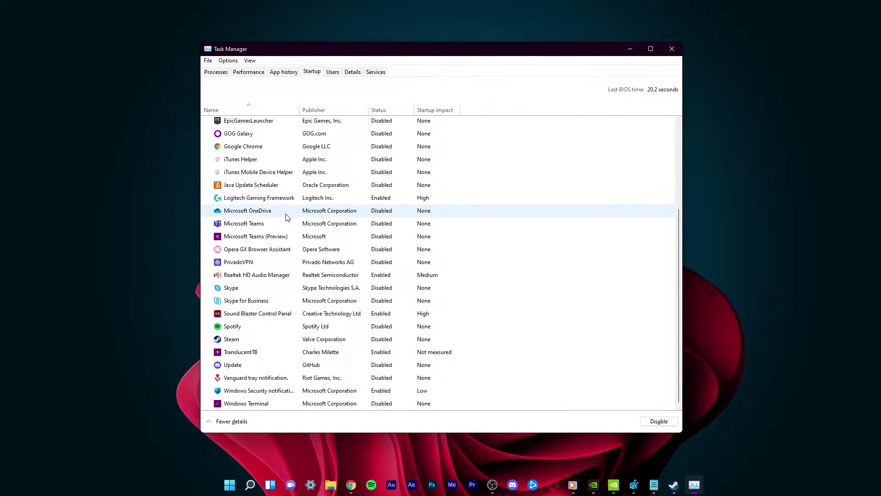
scroll(285, 215, up, 2)
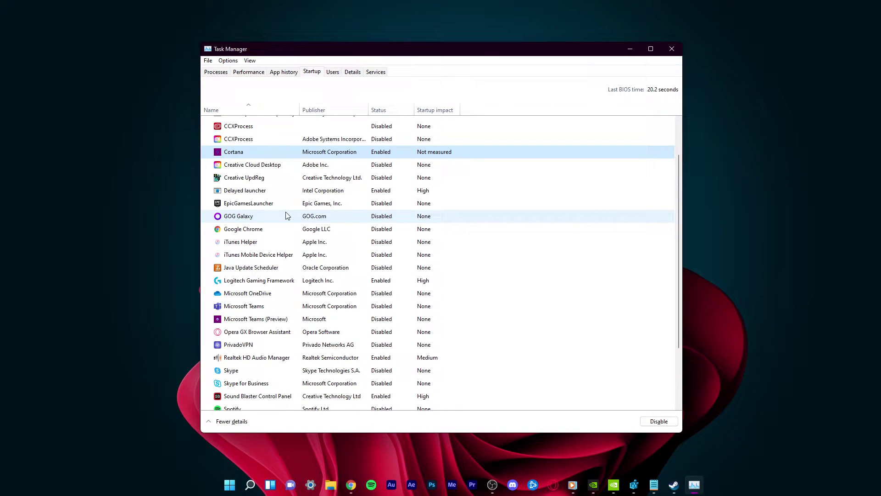
click(287, 203)
click(288, 192)
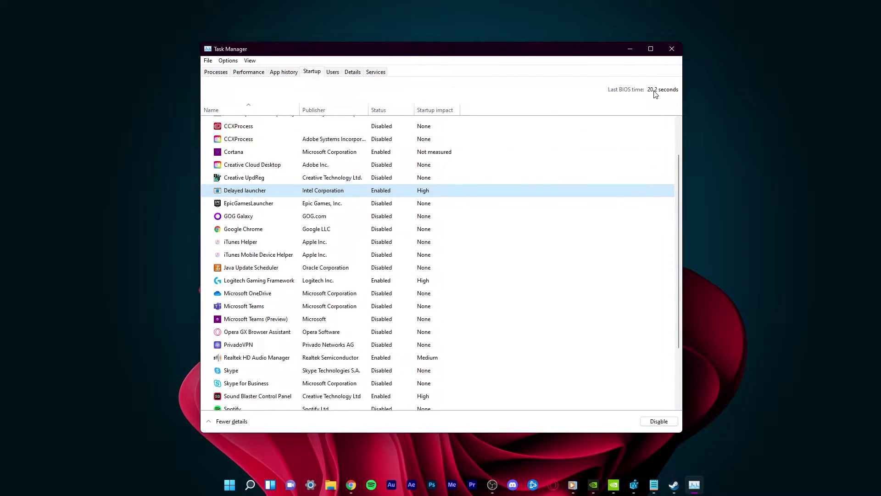
right_click(350, 156)
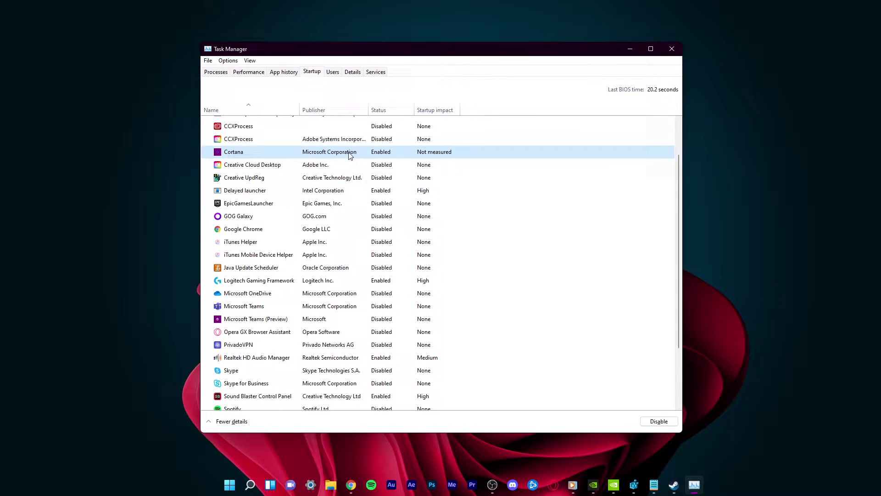
key(Escape)
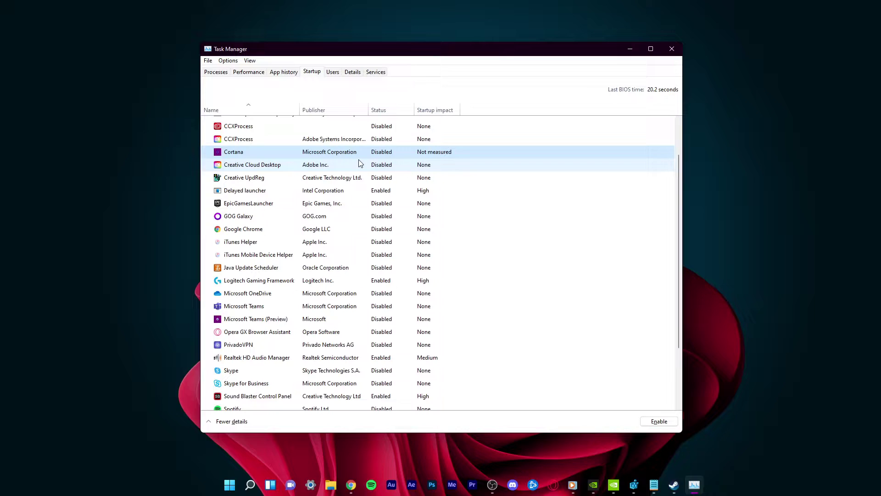
click(672, 49)
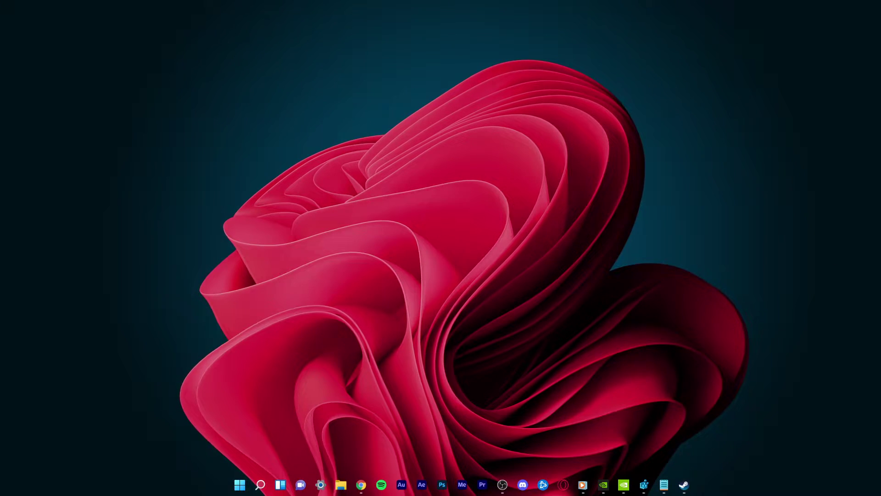
Search Windows for '%temp%' to find the AppData\Local Temp folder
key(super)
text(%)
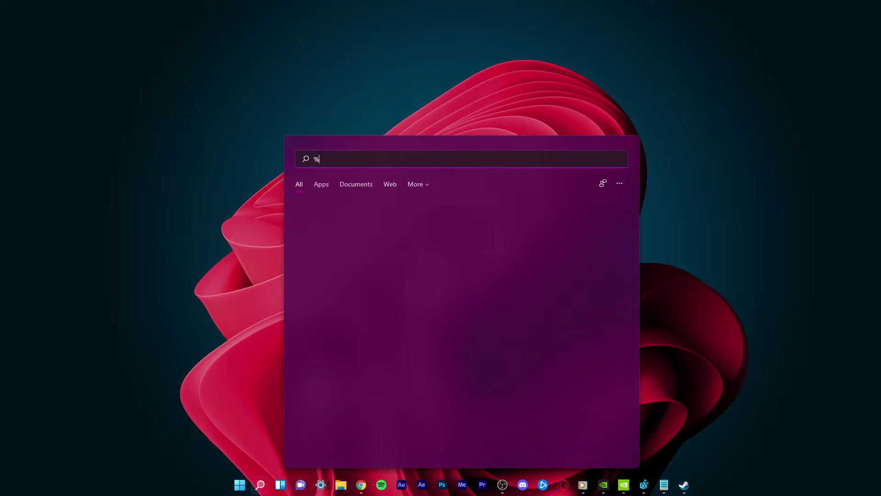
text(temp%)
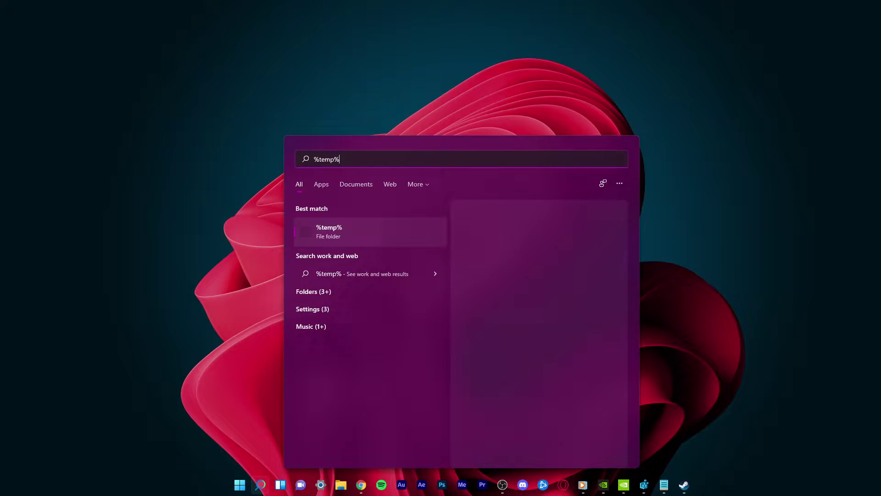
key(Return)
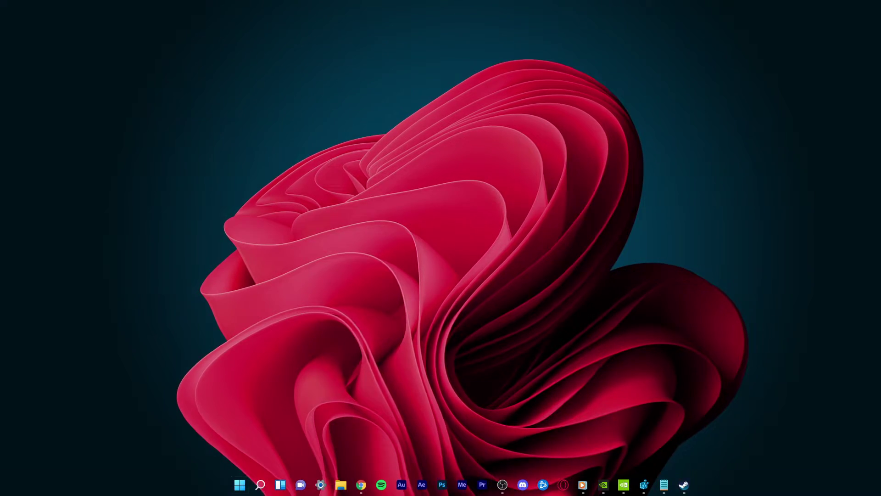
key(super)
text(%temp%)
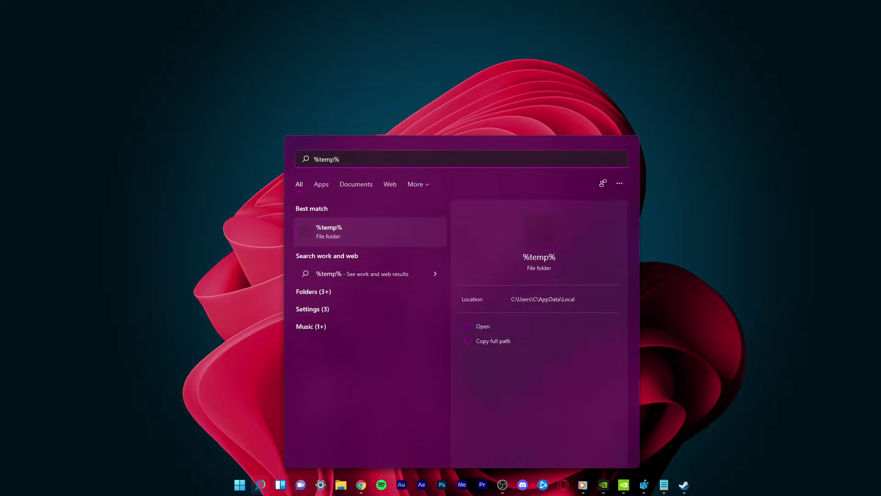
Recycle all 602 items in the Temp folder, skipping every admin-protected folder, then minimize Explorer
key(Return)
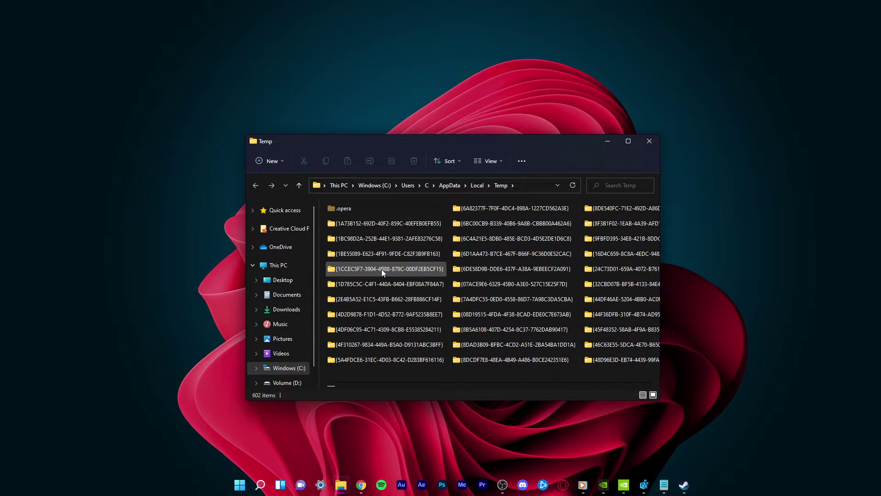
key(ctrl+a)
right_click(382, 269)
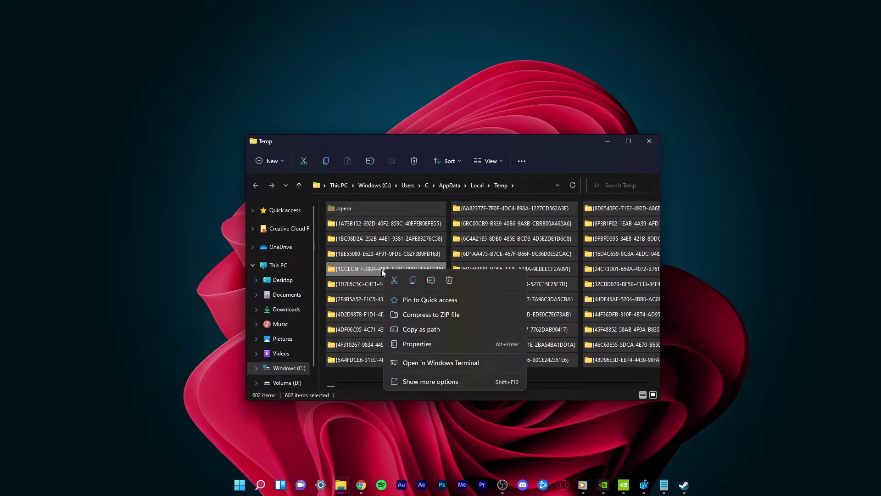
click(448, 281)
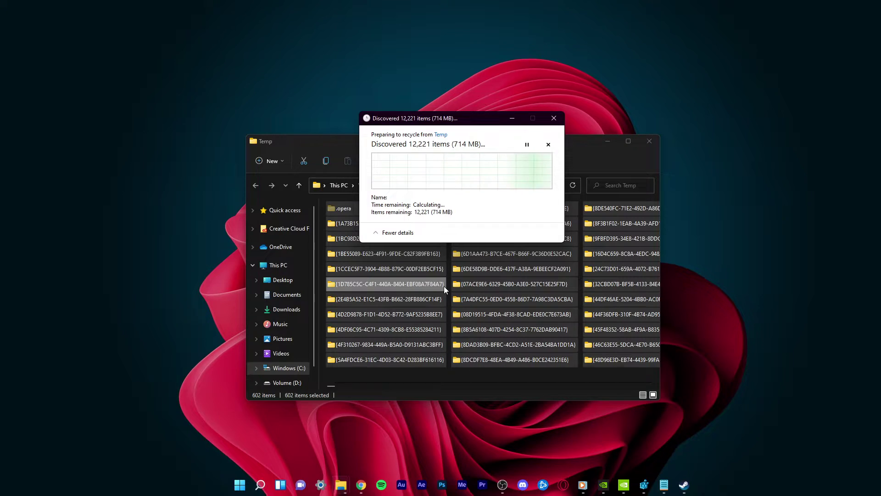
click(374, 183)
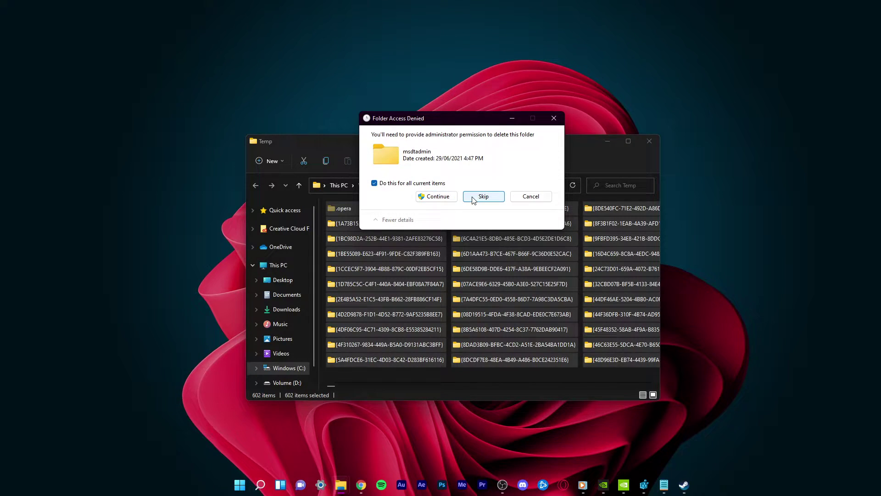
click(482, 196)
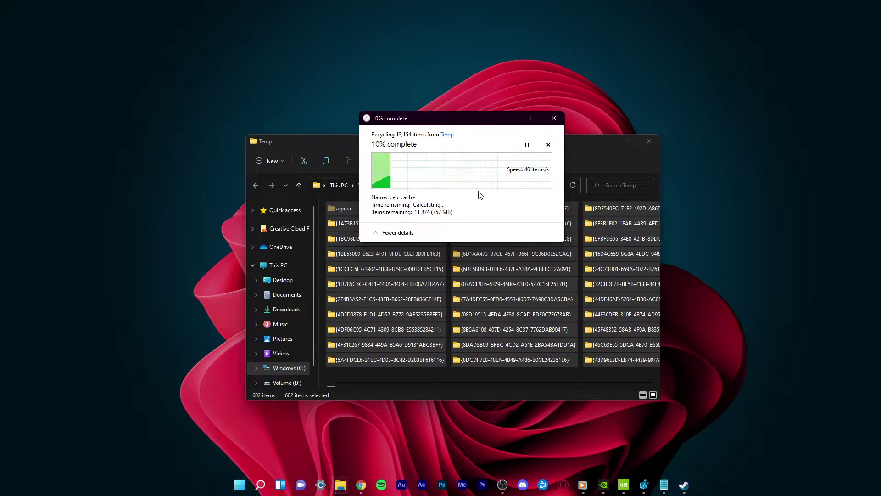
click(548, 144)
click(607, 141)
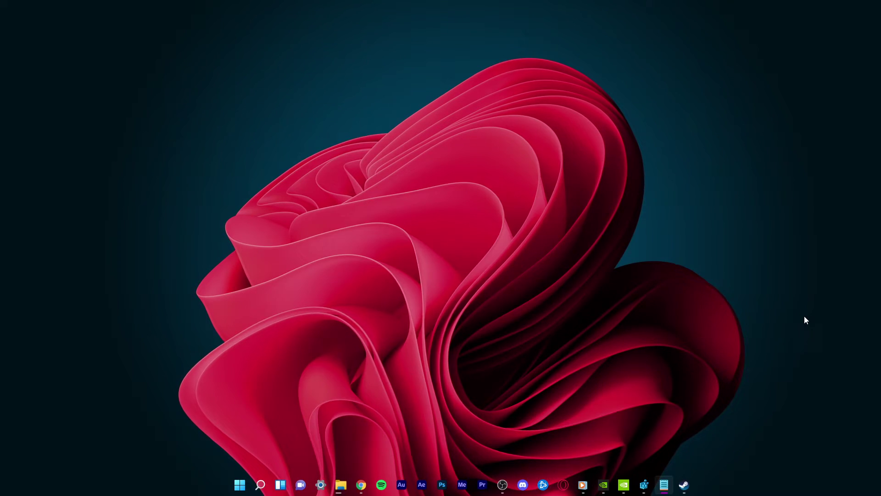
Launch Registry Editor via 'rege' and skip all temp files and folders still in use
key(super)
text(rege)
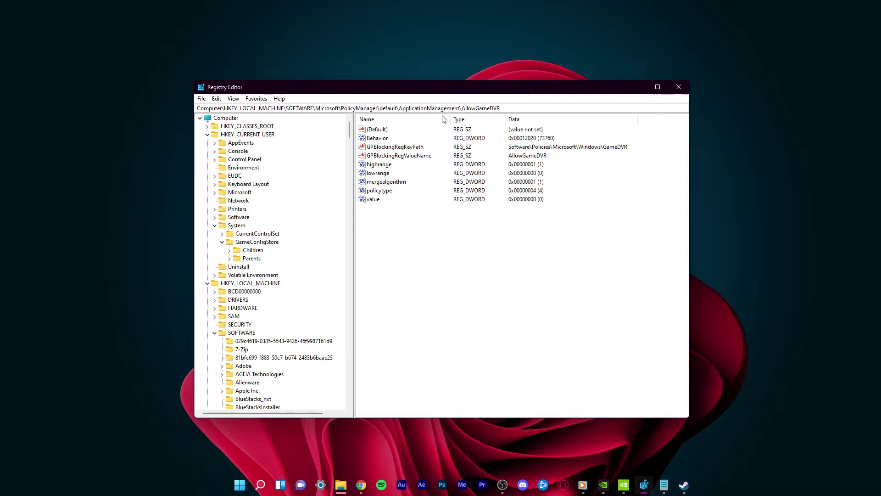
drag(464, 90, 477, 248)
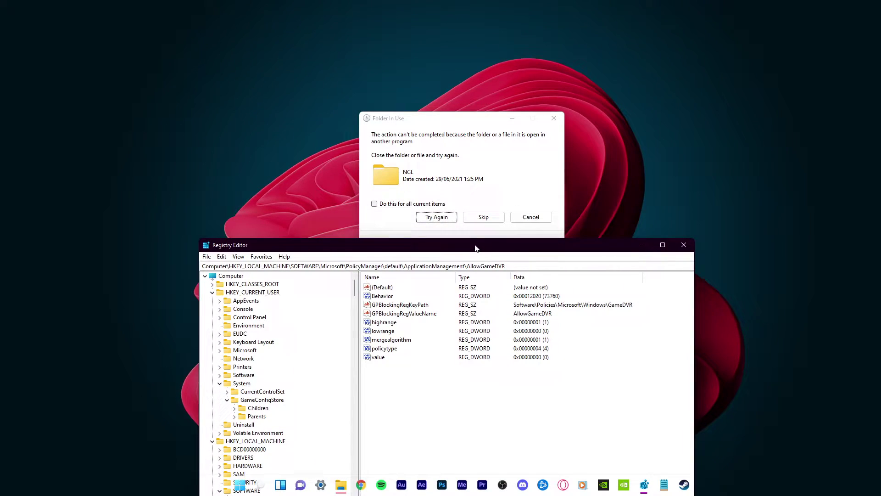
click(480, 219)
click(406, 198)
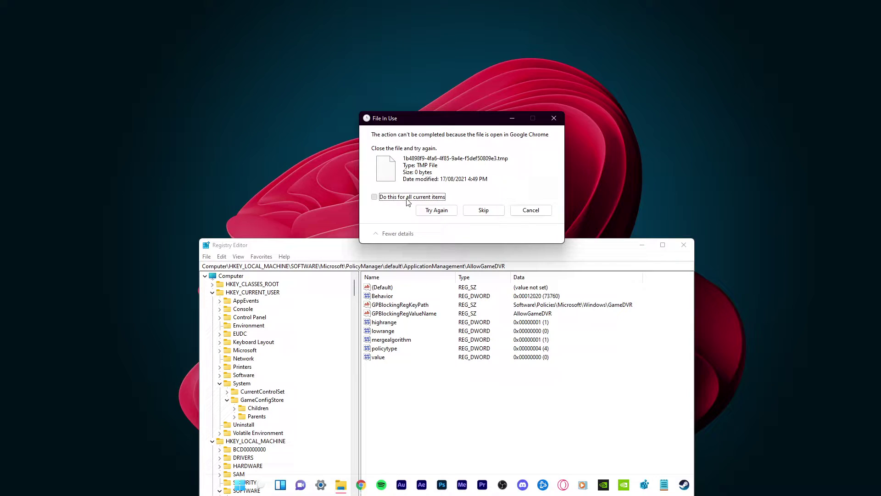
click(483, 210)
drag(585, 244, 583, 84)
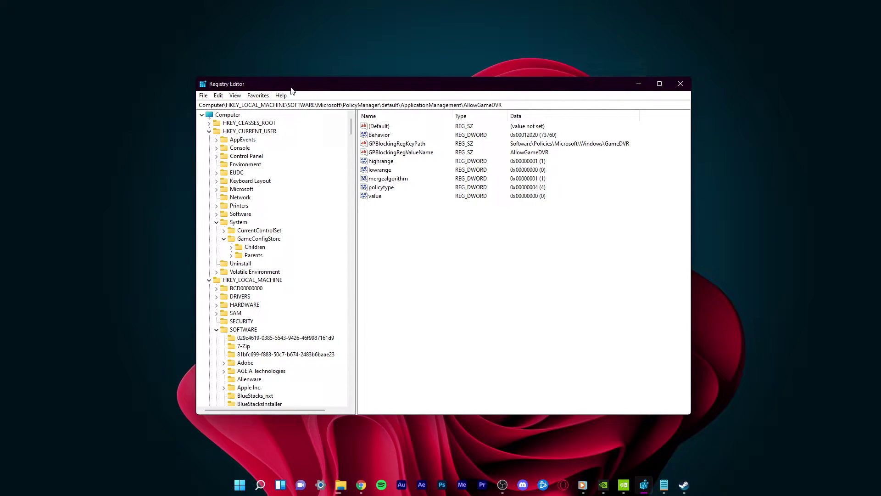
Export the selected AllowGameDVR branch to the Desktop as 'backup.reg'
click(203, 96)
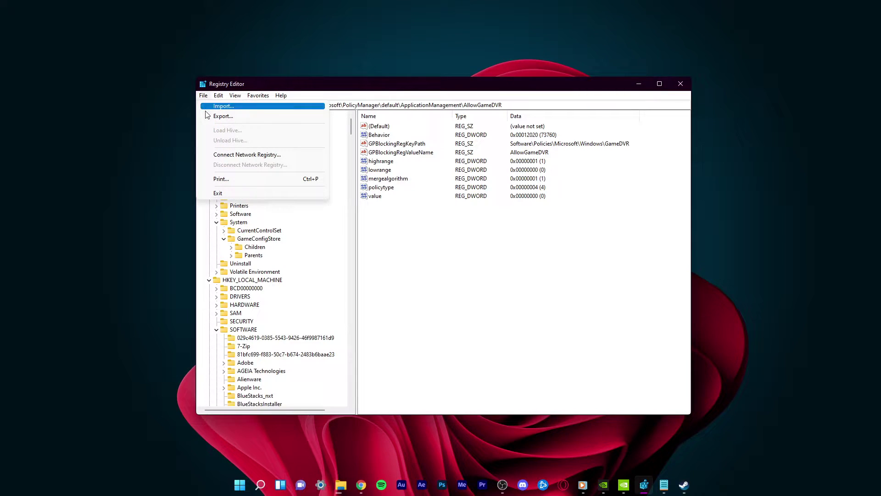
click(207, 117)
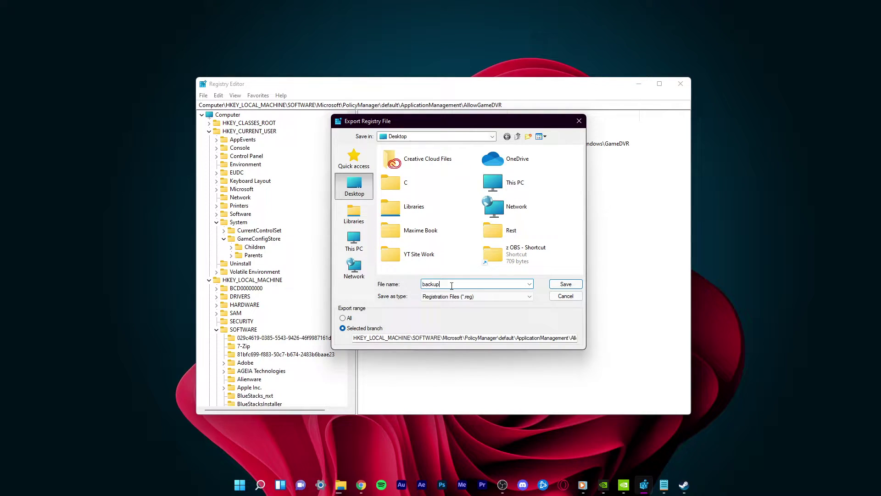
click(566, 284)
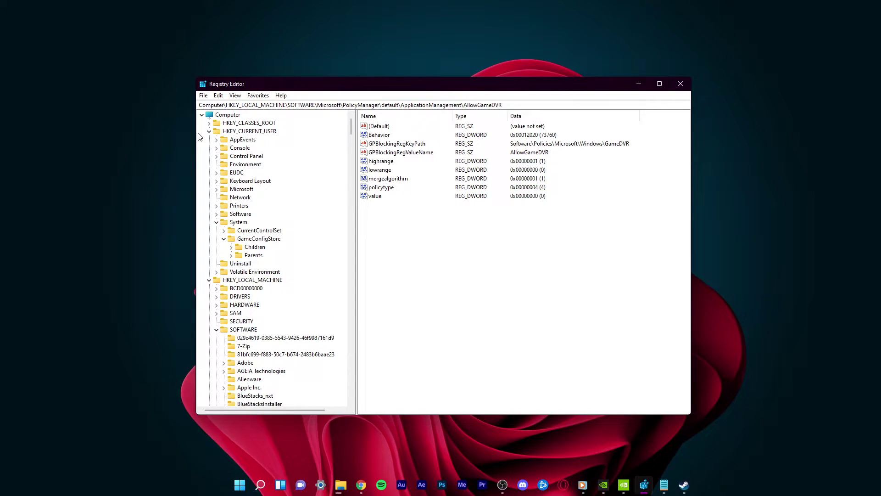
Browse to HKEY_CURRENT_USER\System\GameConfigStore and select GameDVR_Enabled (value 0)
click(238, 132)
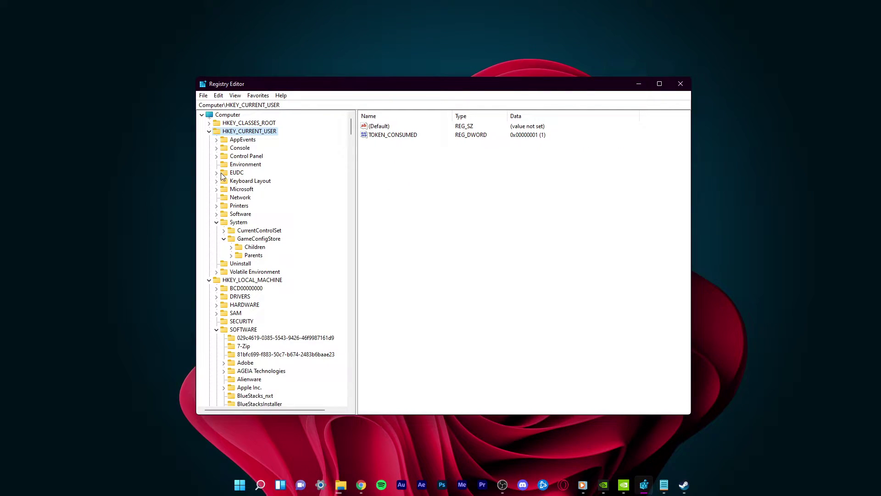
click(225, 223)
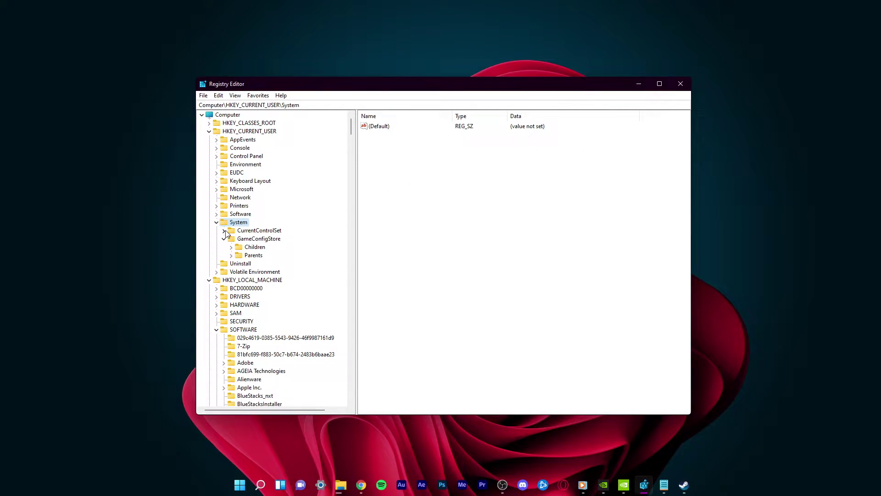
click(231, 240)
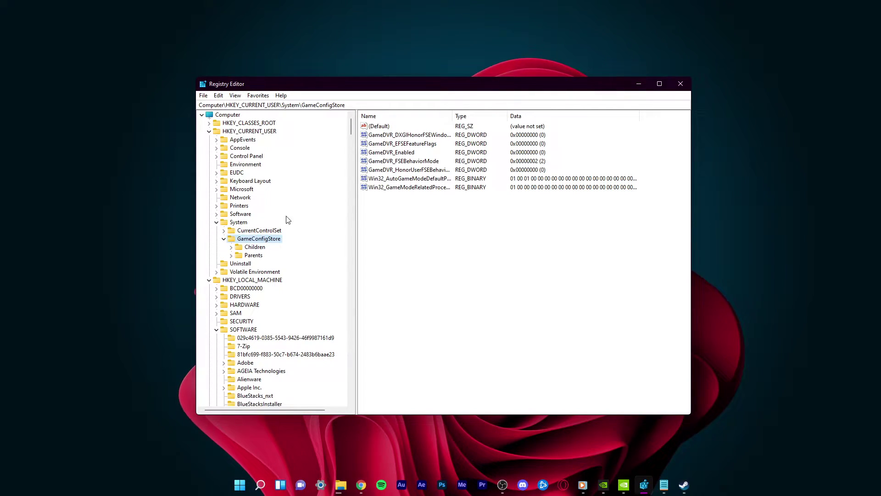
click(389, 154)
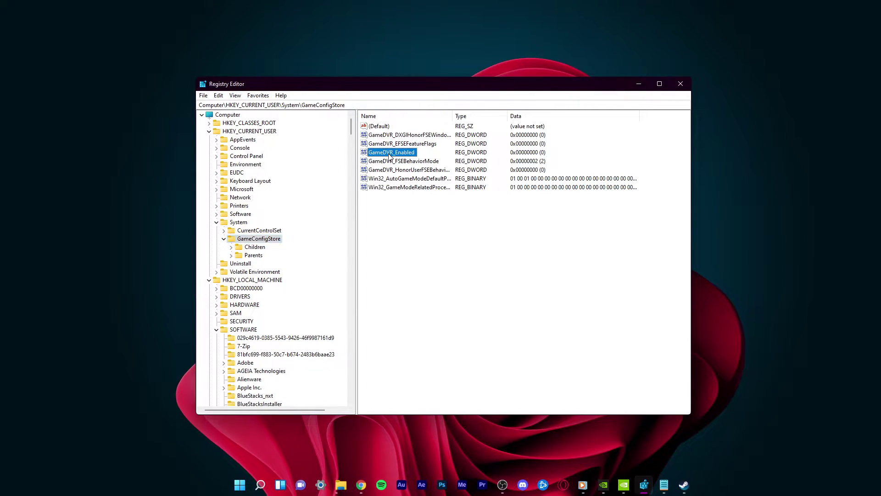
double_click(416, 155)
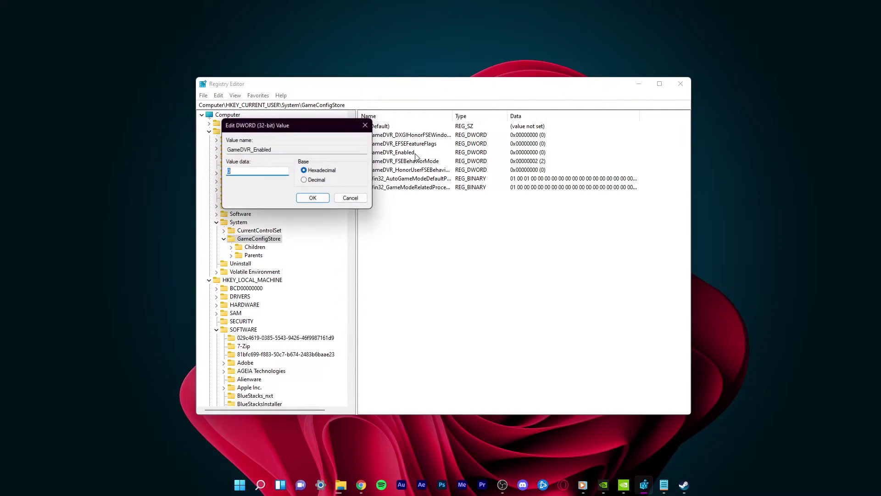
drag(331, 134, 453, 208)
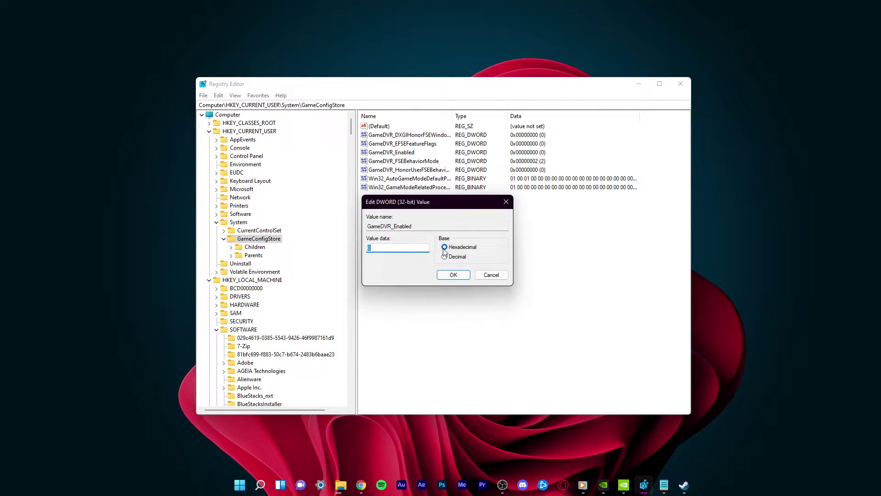
click(446, 274)
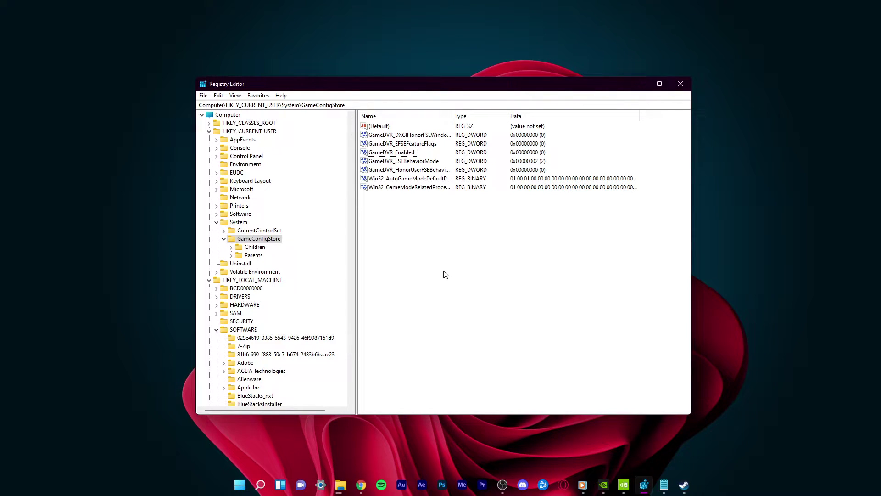
click(399, 164)
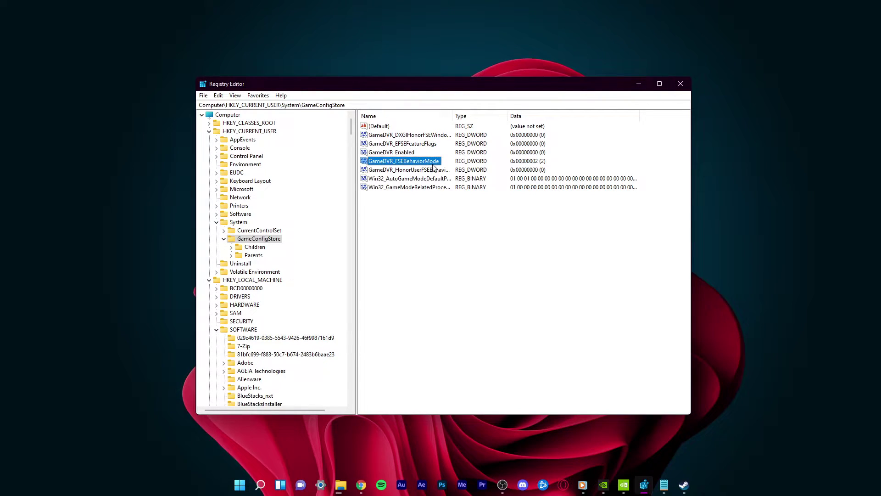
double_click(417, 161)
drag(327, 122, 464, 196)
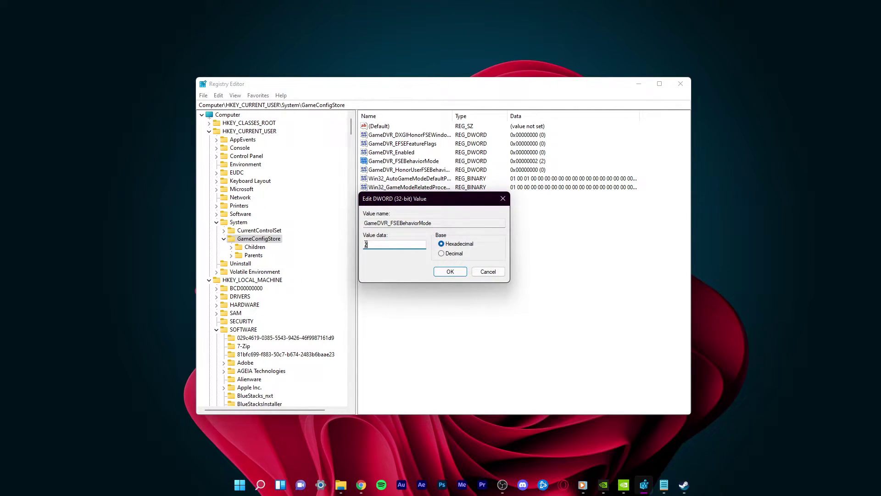
click(435, 274)
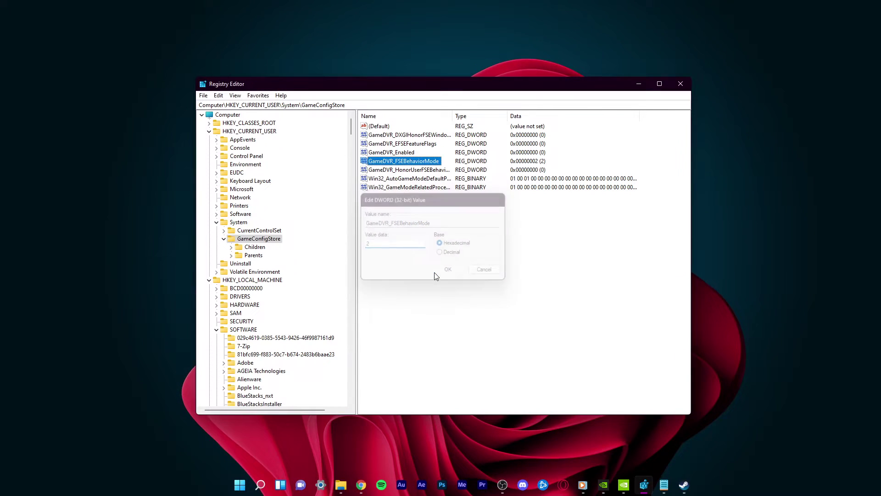
click(435, 276)
scroll(354, 129, down, 3)
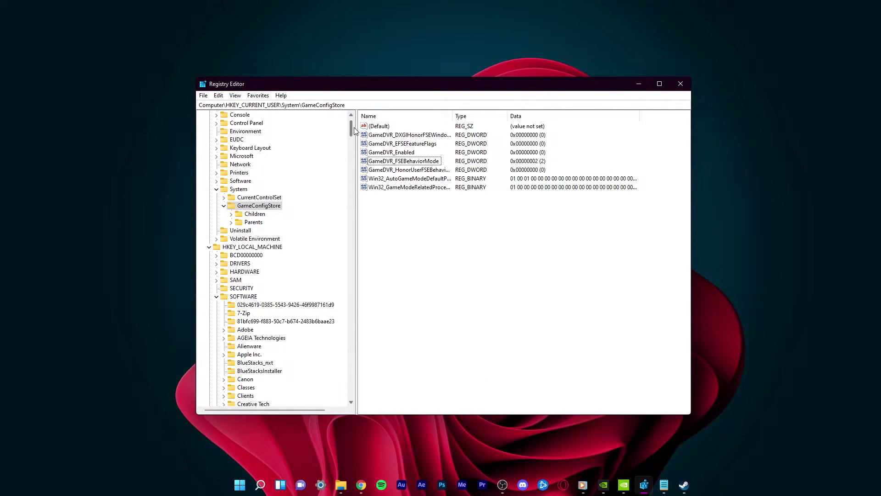
Expand HKEY_LOCAL_MACHINE\SOFTWARE\Microsoft\PolicyManager\default in the registry tree
click(235, 207)
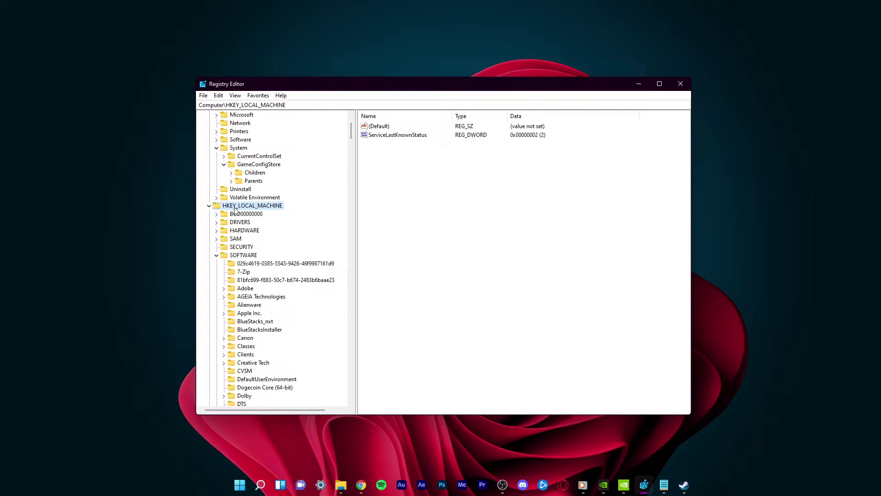
drag(352, 131, 351, 224)
click(243, 188)
click(248, 166)
click(259, 140)
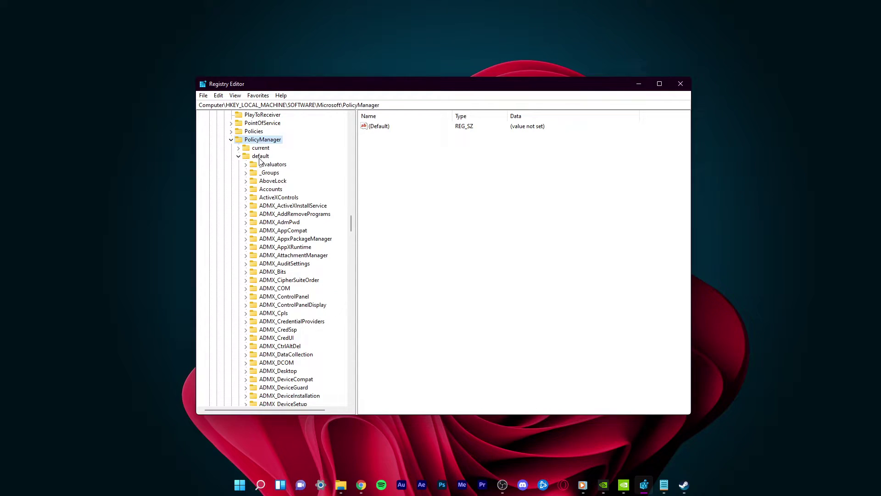
click(260, 157)
drag(350, 224, 349, 248)
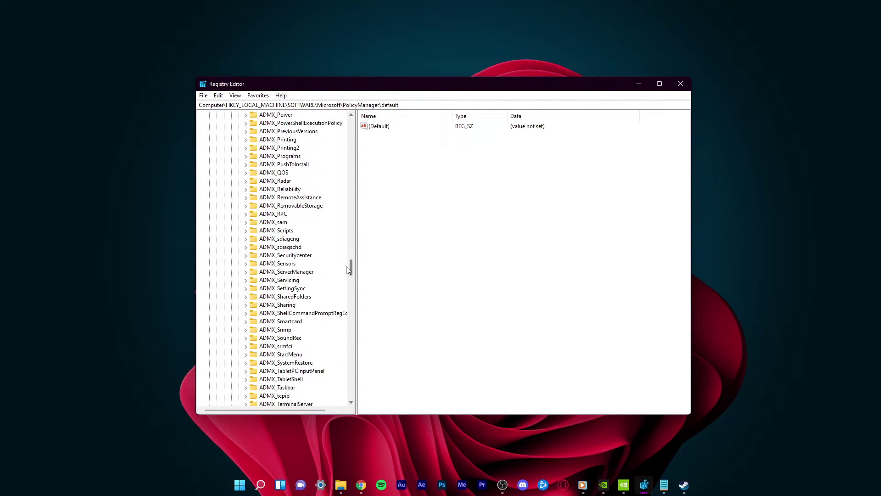
drag(349, 270, 350, 292)
Open ApplicationManagement\AllowGameDVR and confirm its value entry stays 0
click(288, 207)
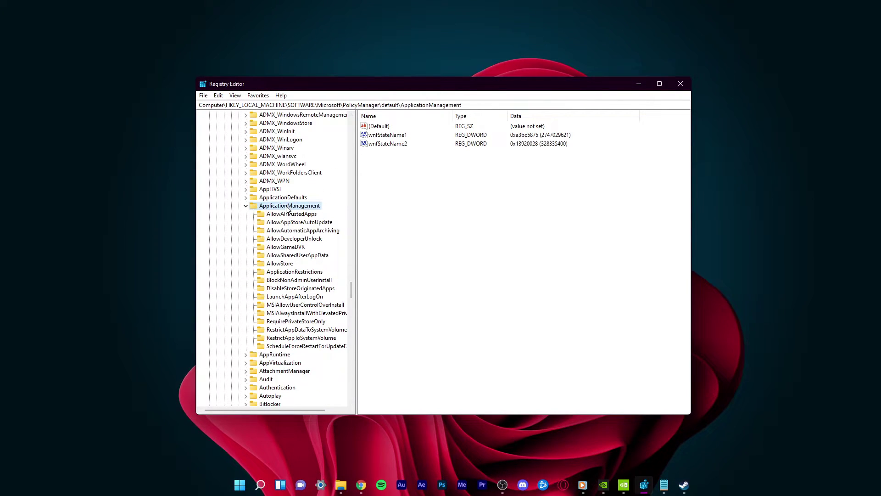
click(277, 248)
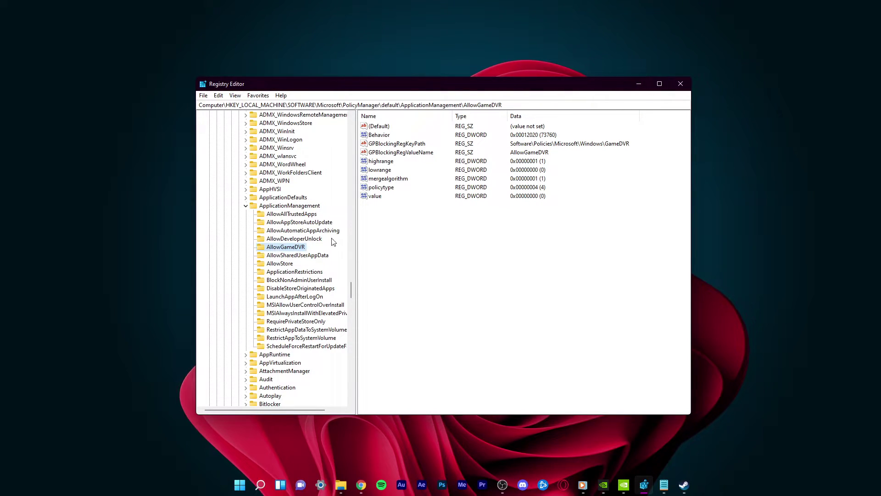
double_click(374, 196)
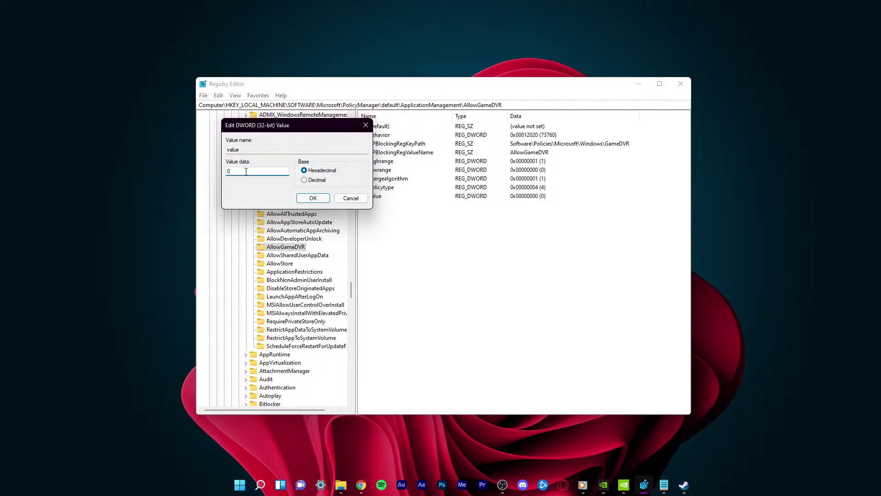
click(306, 201)
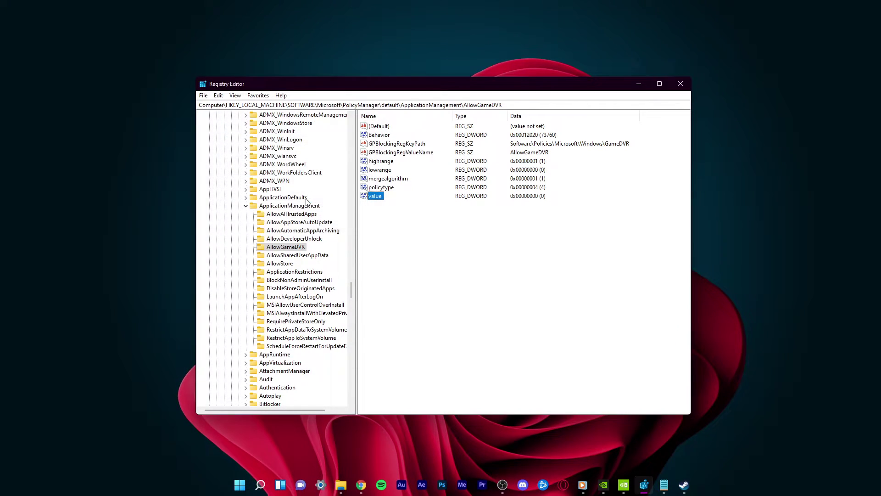
click(449, 204)
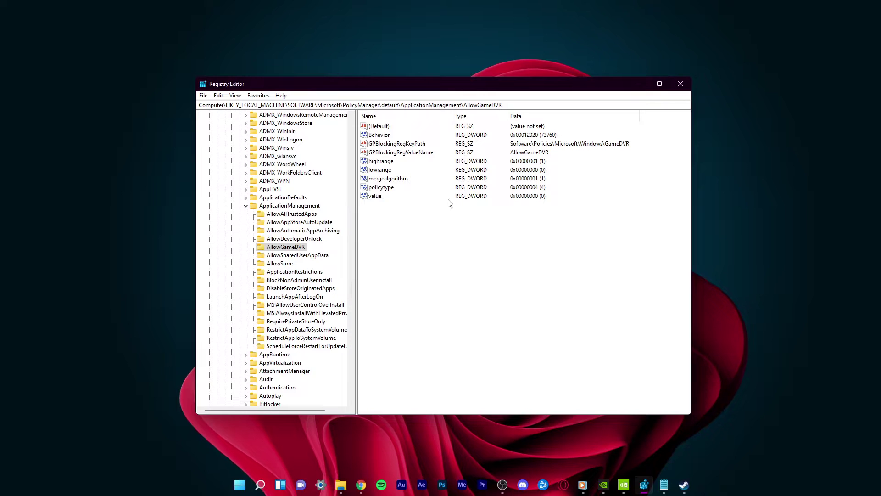
Close Registry Editor and launch Device Manager from a 'device manager' search
click(680, 83)
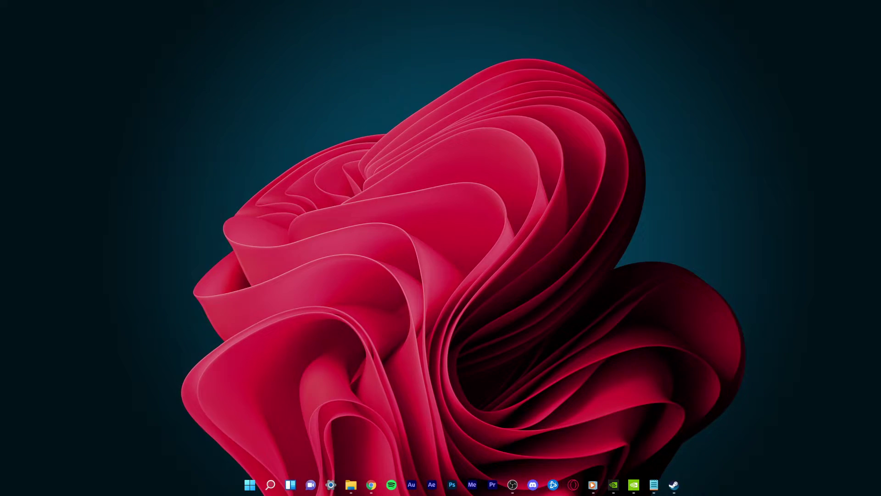
key(super)
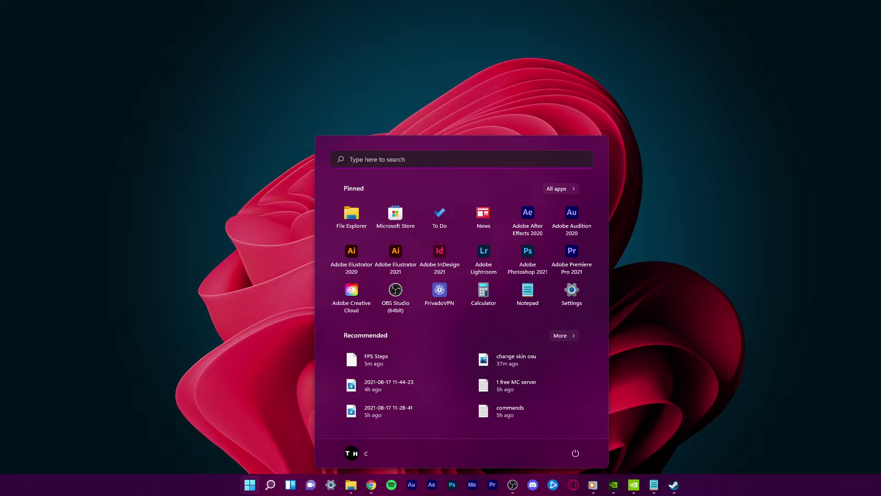
text(device manager)
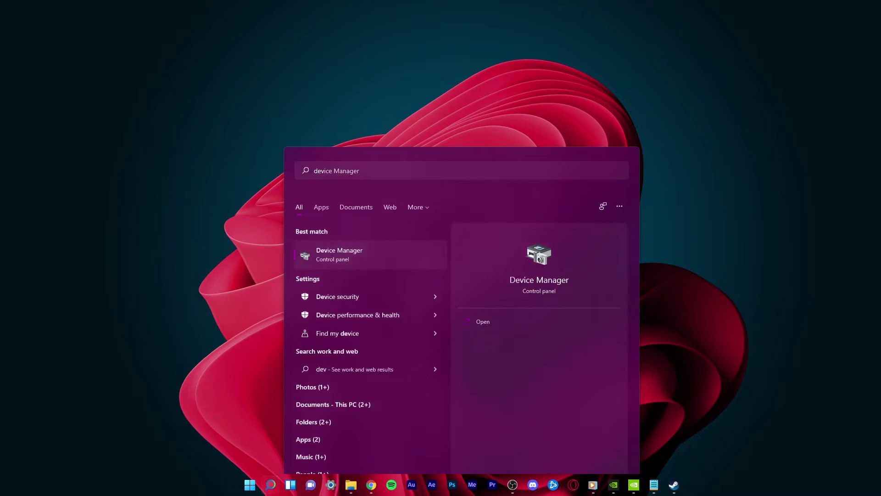
key(Return)
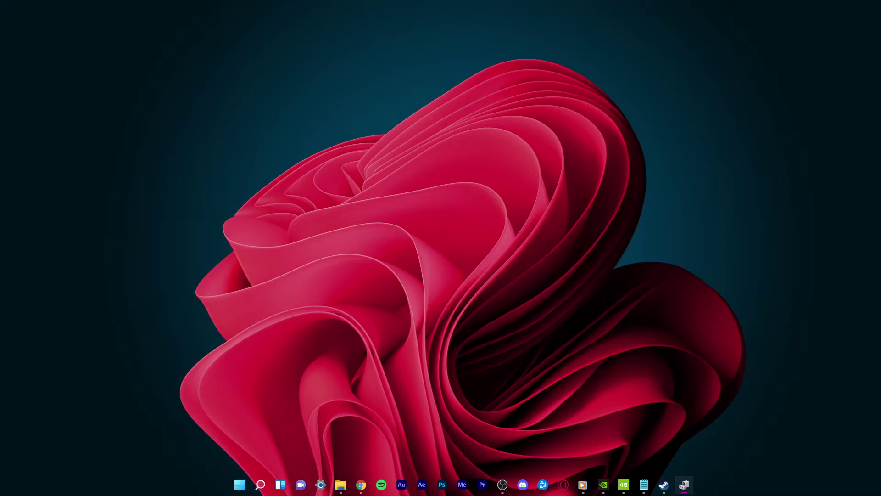
Expand Audio inputs and outputs, Disk drives, Display adapters, Keyboards and Monitors categories
drag(399, 109, 431, 109)
click(282, 149)
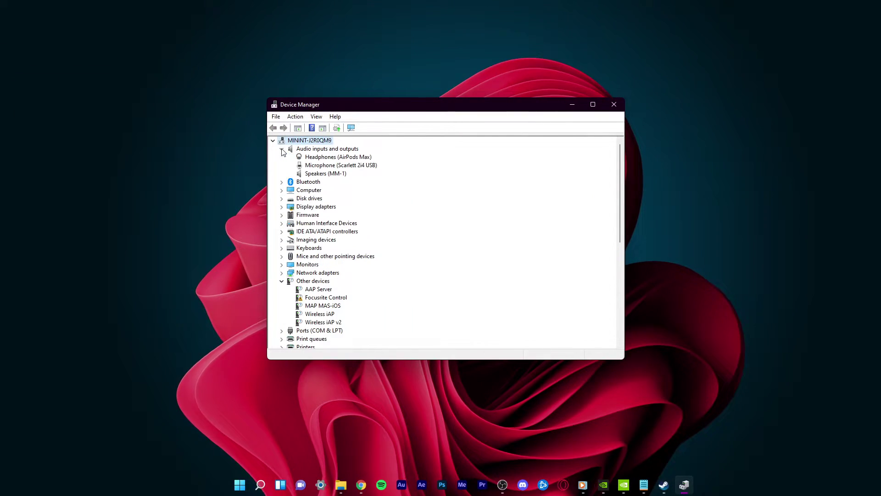
click(282, 199)
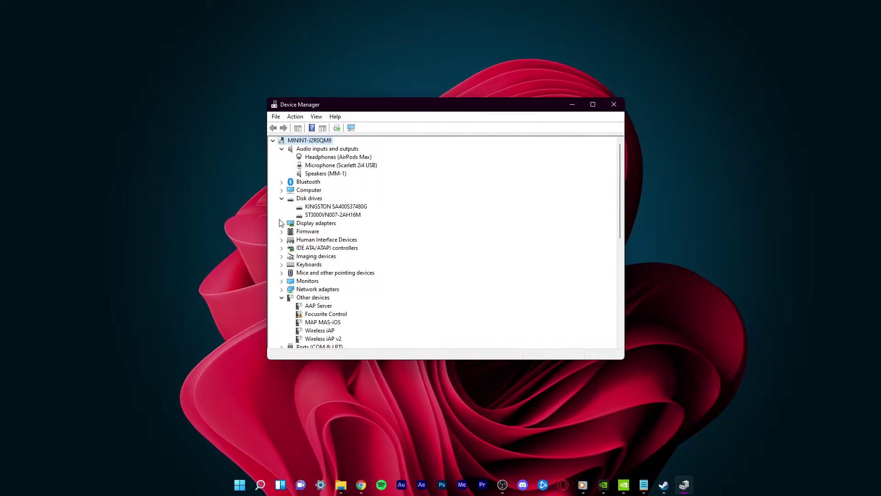
click(282, 223)
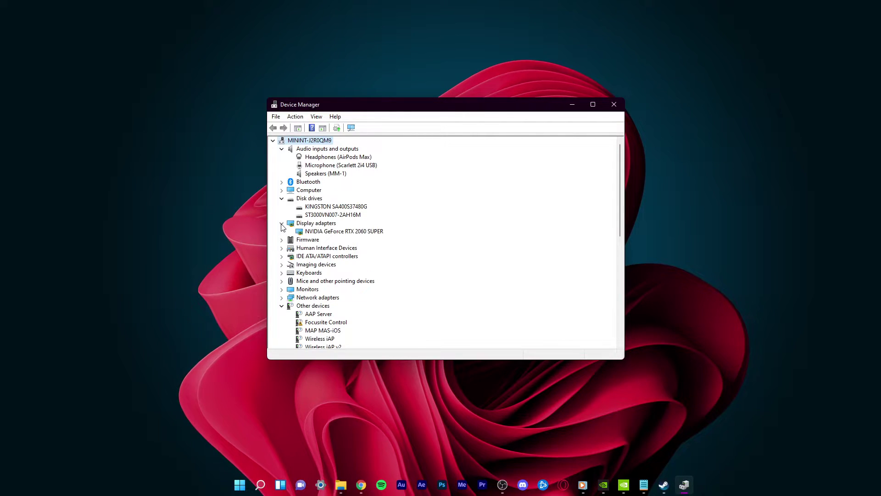
click(282, 273)
click(282, 314)
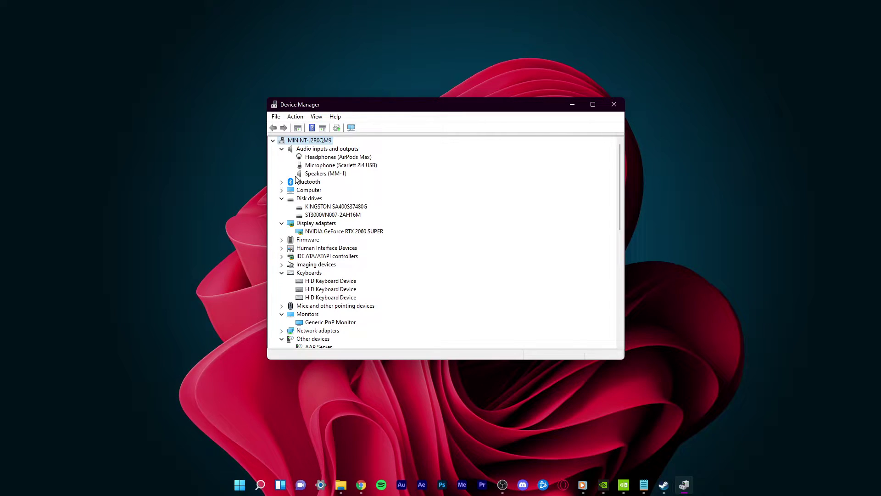
Open the AirPods Max driver update wizard, then close it and Properties without searching
click(323, 156)
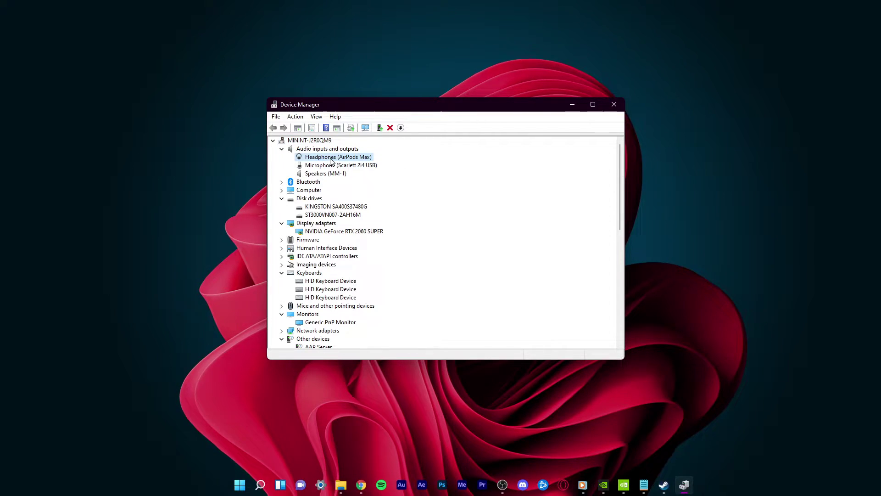
double_click(331, 158)
drag(468, 134, 513, 146)
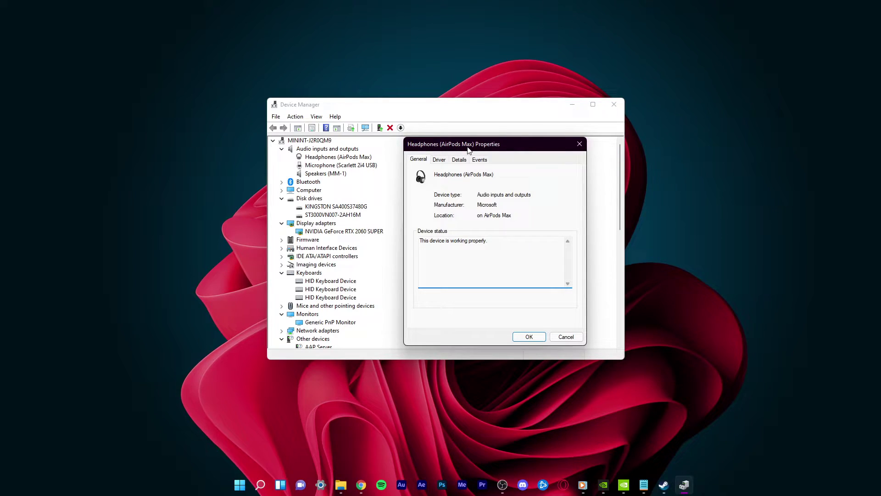
click(440, 160)
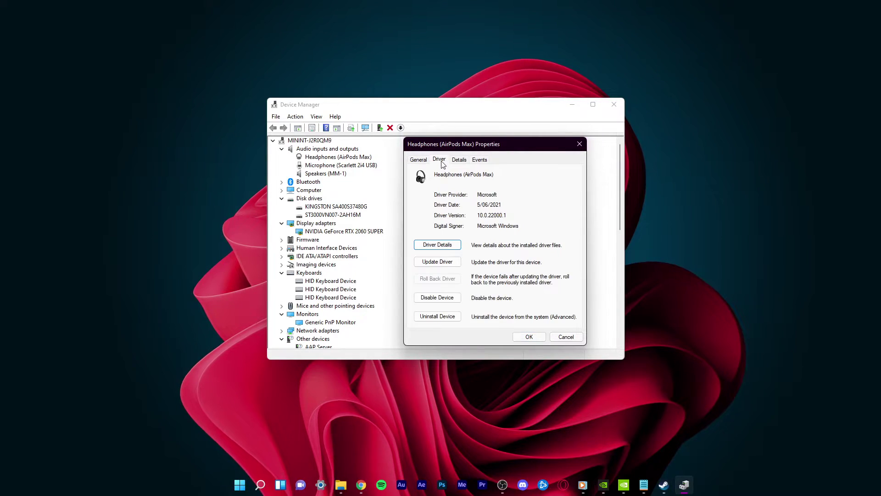
click(431, 265)
drag(457, 148, 429, 149)
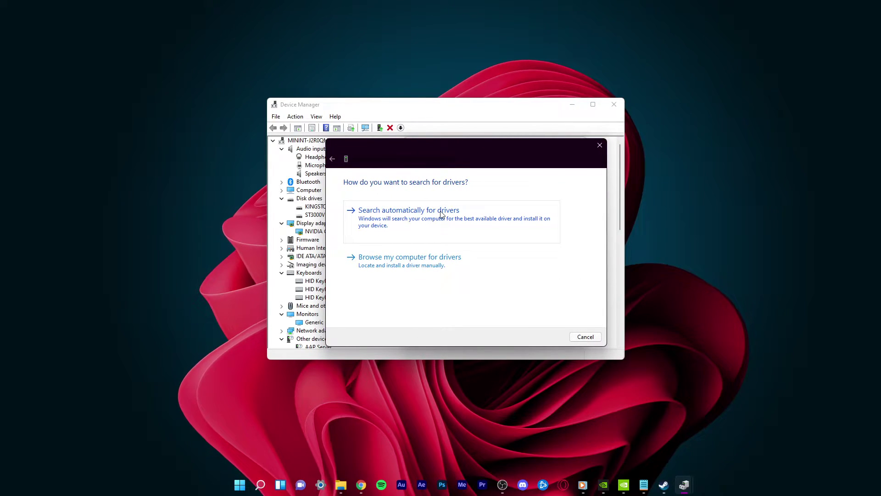
click(598, 145)
click(589, 144)
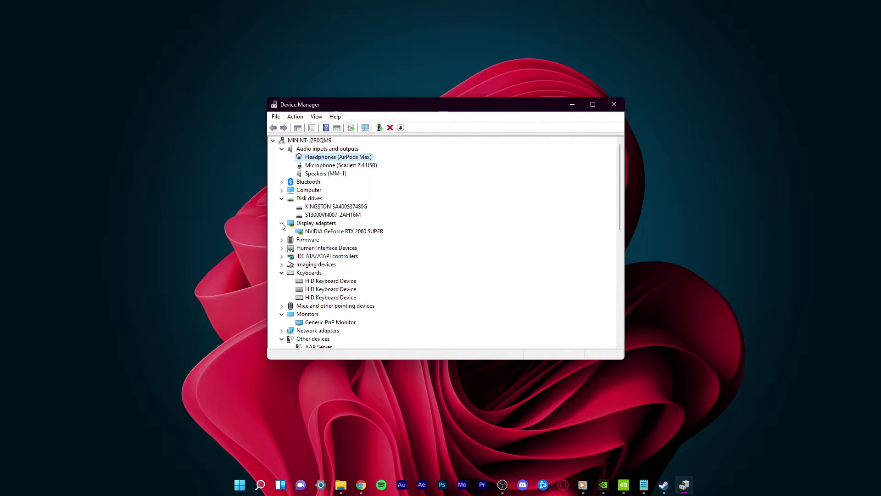
Collapse Audio inputs and outputs and glance at the KINGSTON drive's actions without changes
click(281, 149)
click(305, 181)
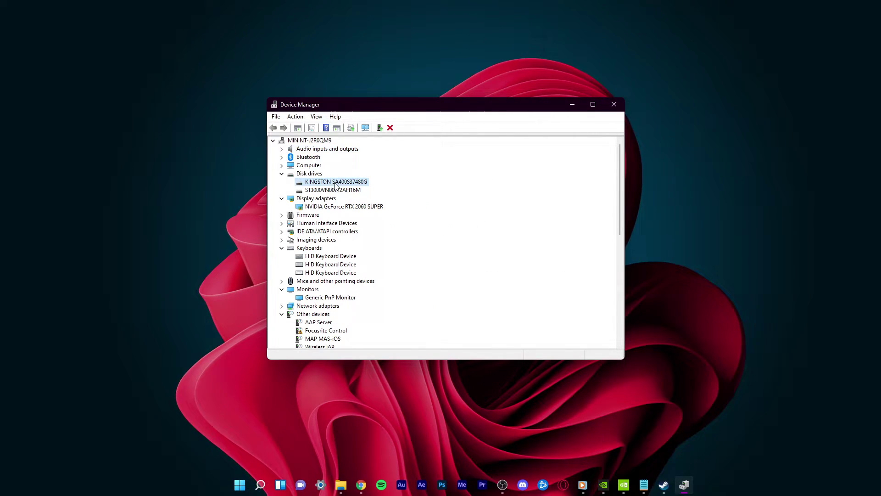
right_click(354, 181)
click(394, 179)
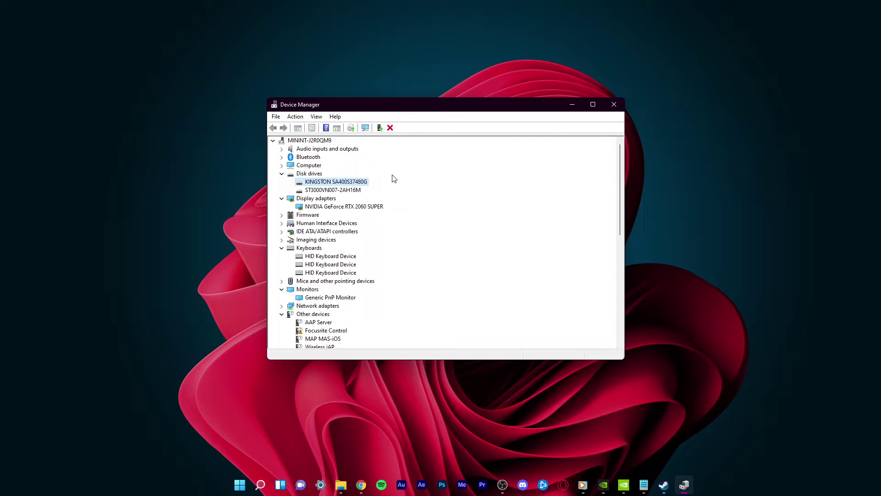
Close Device Manager and check the available Game Ready driver 471.68 in GeForce Experience
click(614, 104)
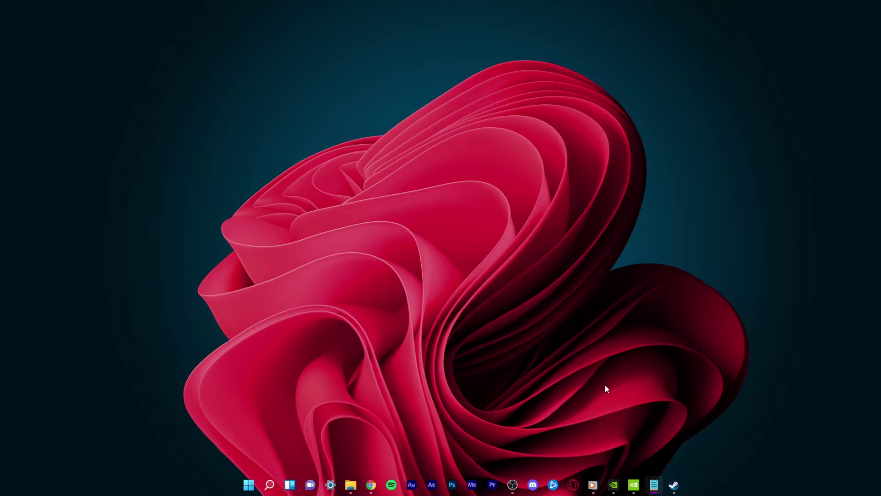
click(613, 484)
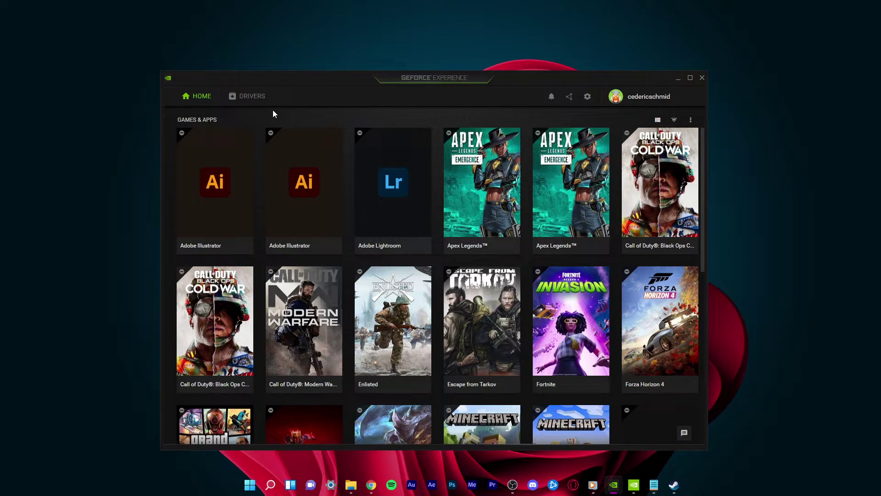
click(255, 95)
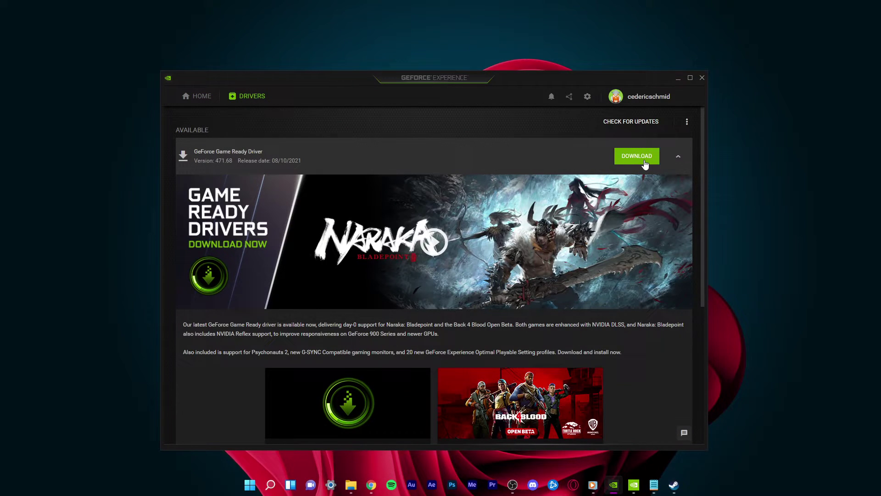
click(678, 159)
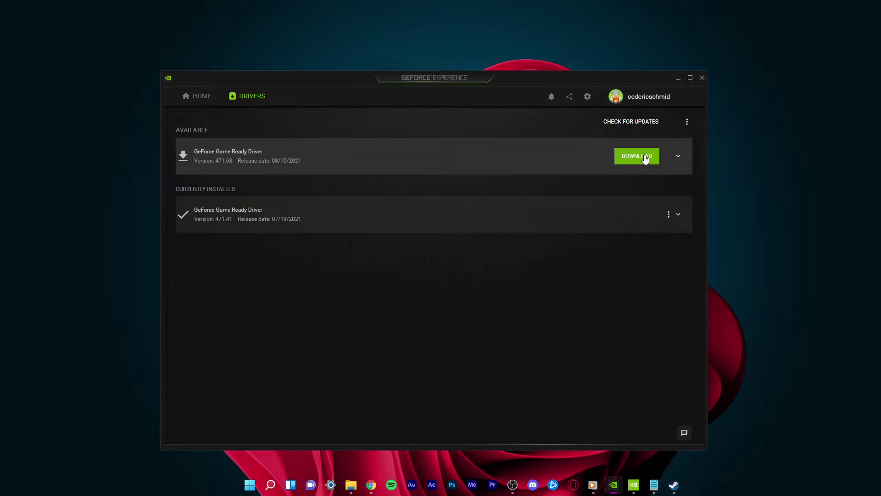
Return to the Home library and open the Apex Legends details page
click(189, 102)
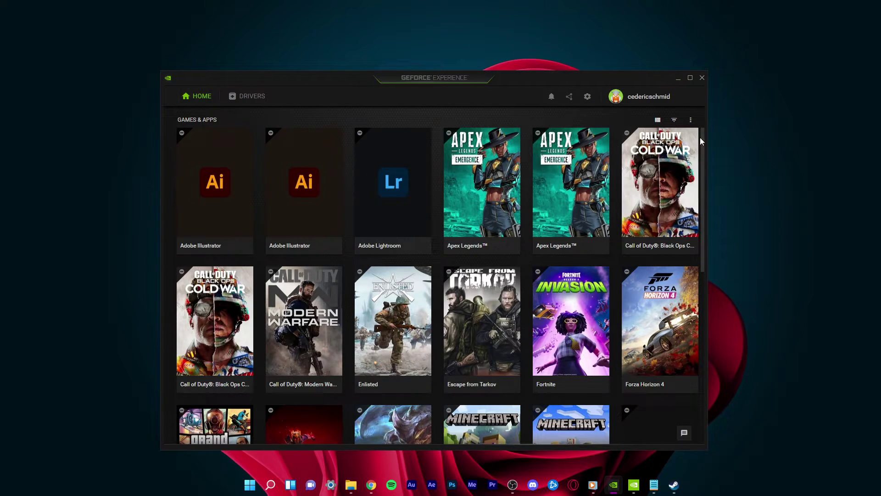
mouse_move(701, 136)
mouse_down()
mouse_move(700, 277)
mouse_move(695, 138)
mouse_up()
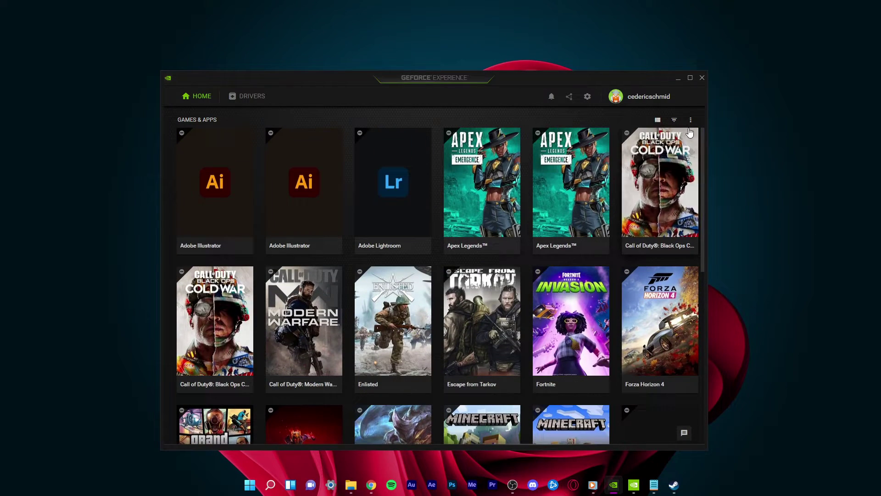
mouse_move(473, 168)
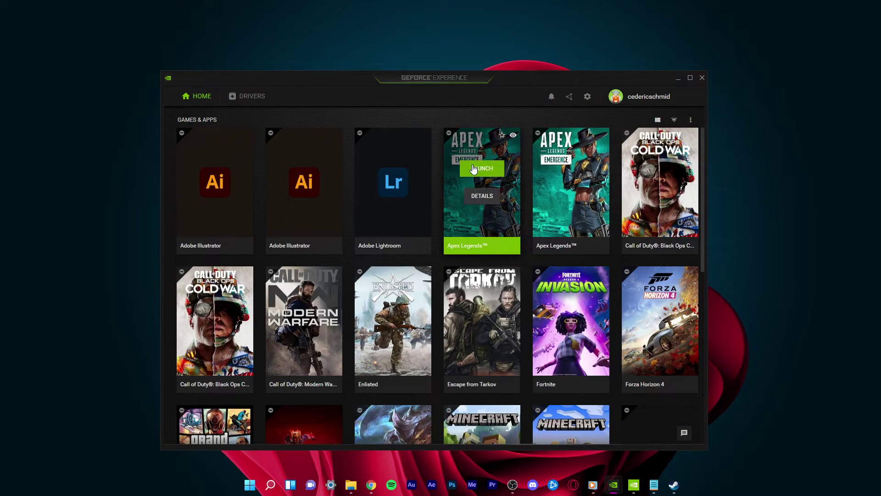
click(474, 204)
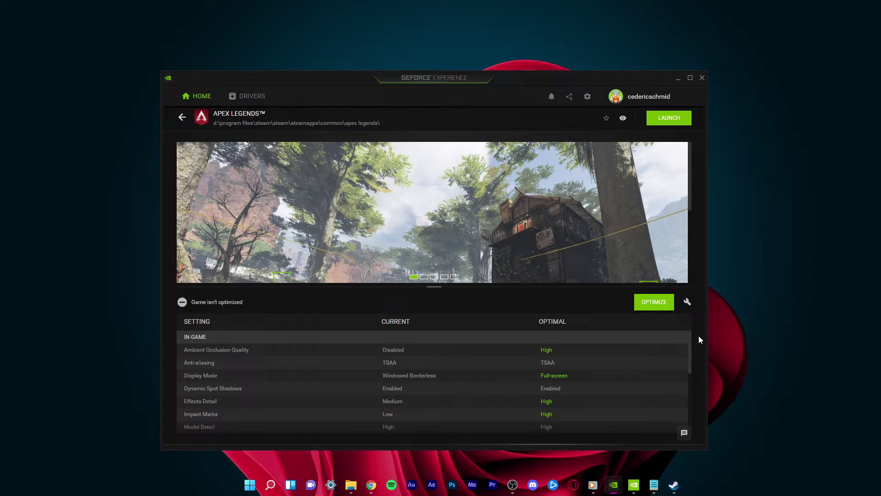
Open Apex Legends custom settings and shift the Optimize-for slider toward Performance
mouse_move(689, 337)
mouse_down()
mouse_move(687, 408)
mouse_move(685, 323)
mouse_up()
mouse_move(387, 350)
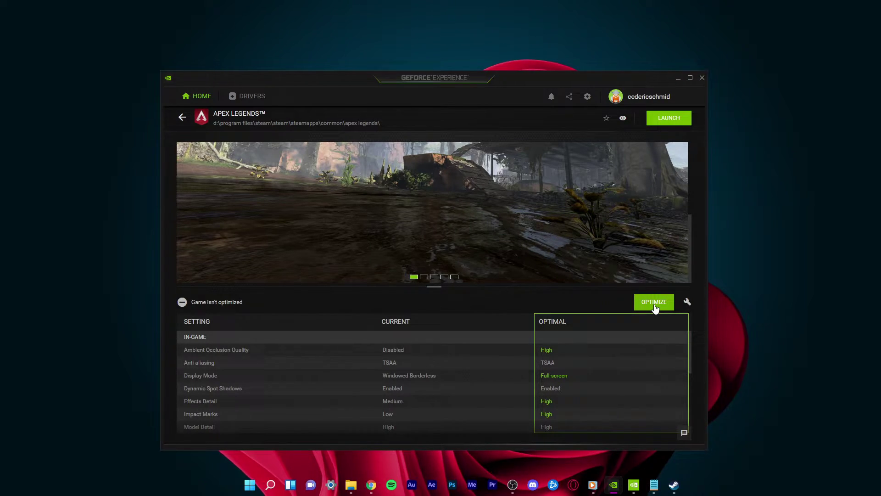
click(687, 302)
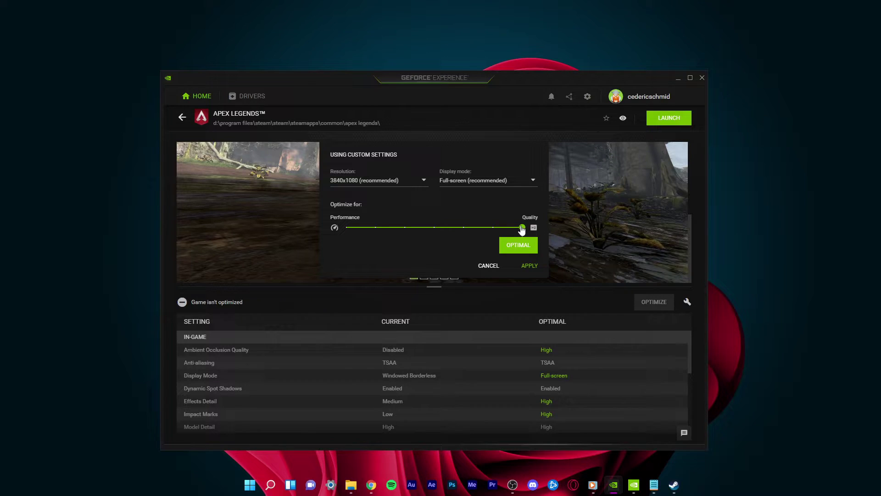
drag(522, 230, 404, 230)
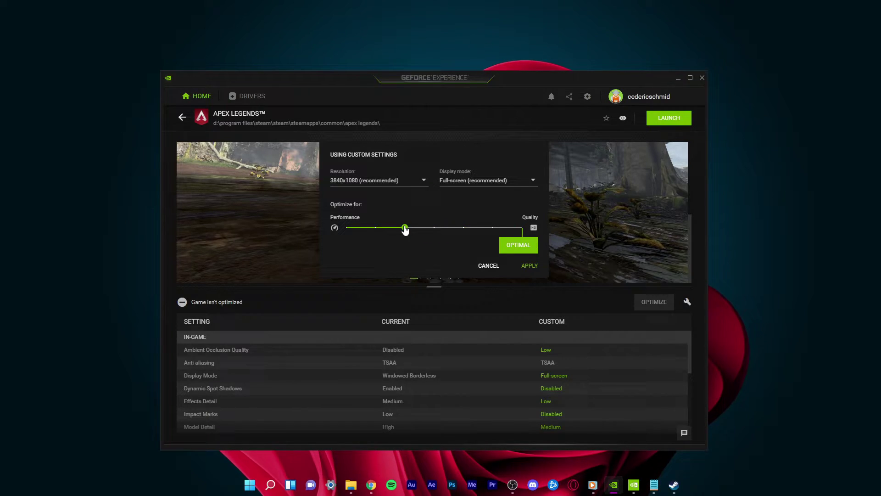
Check the Resolution and Display mode choices, cancel without applying, and minimize GeForce Experience
click(424, 182)
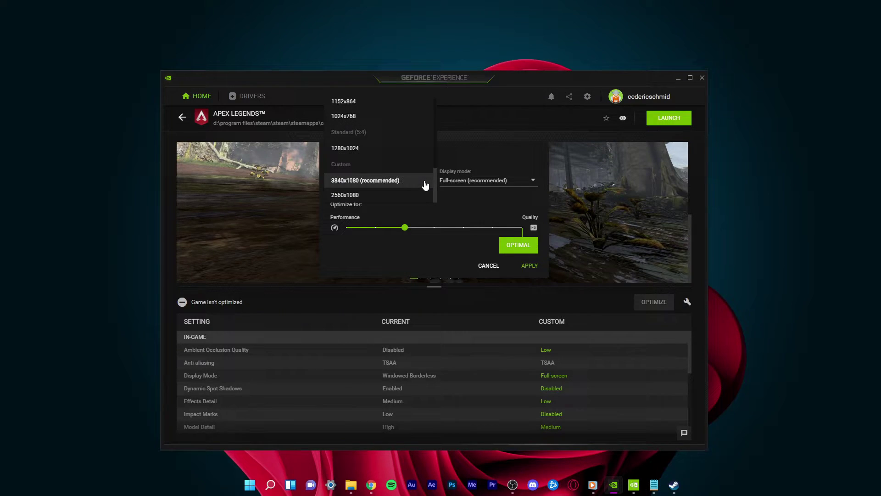
click(532, 180)
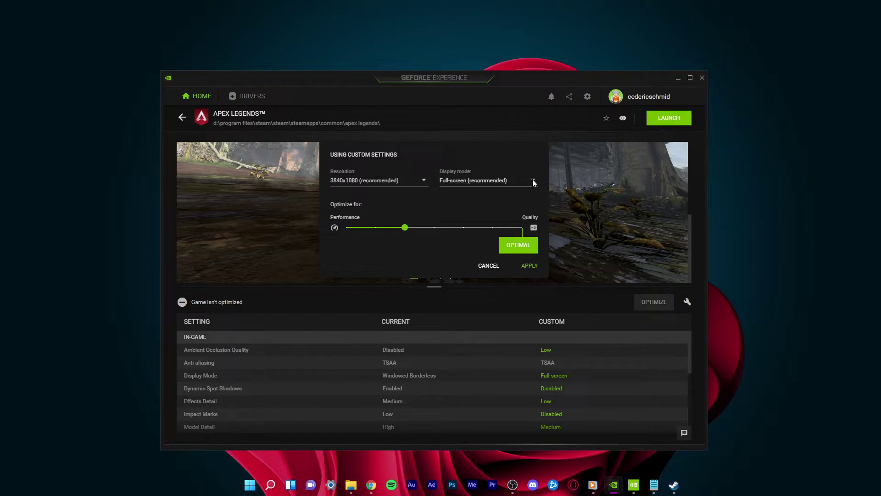
click(532, 181)
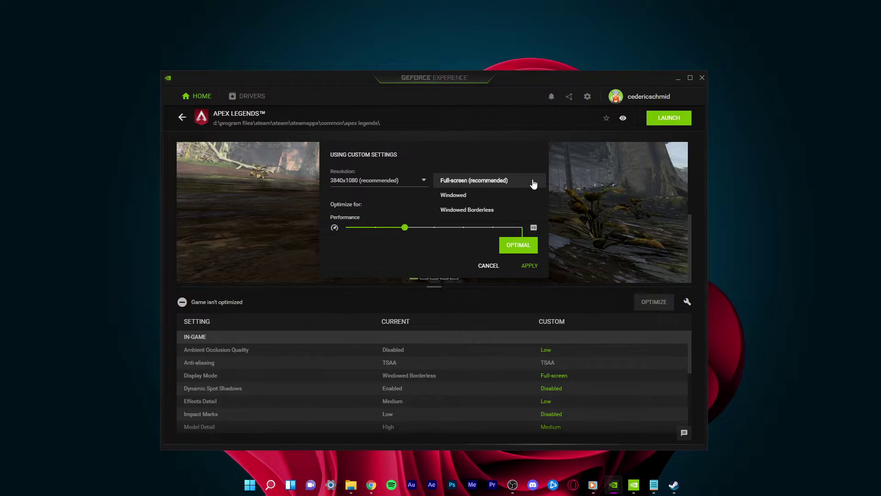
click(484, 266)
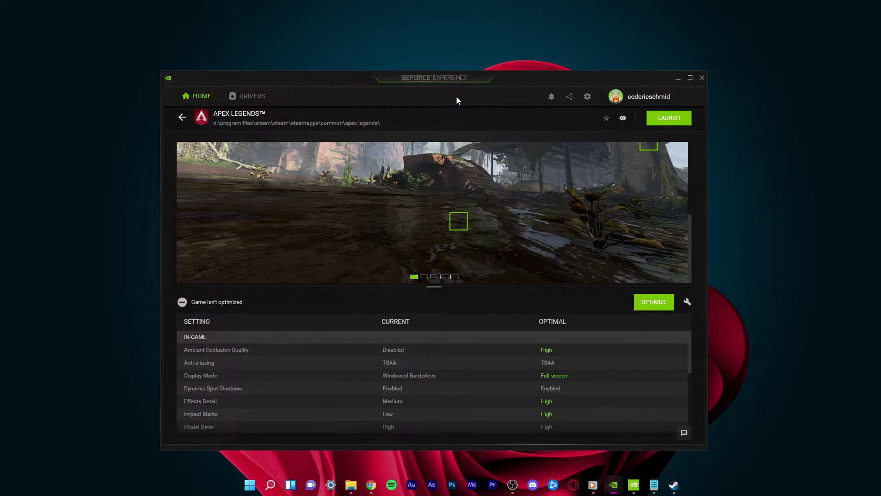
click(677, 78)
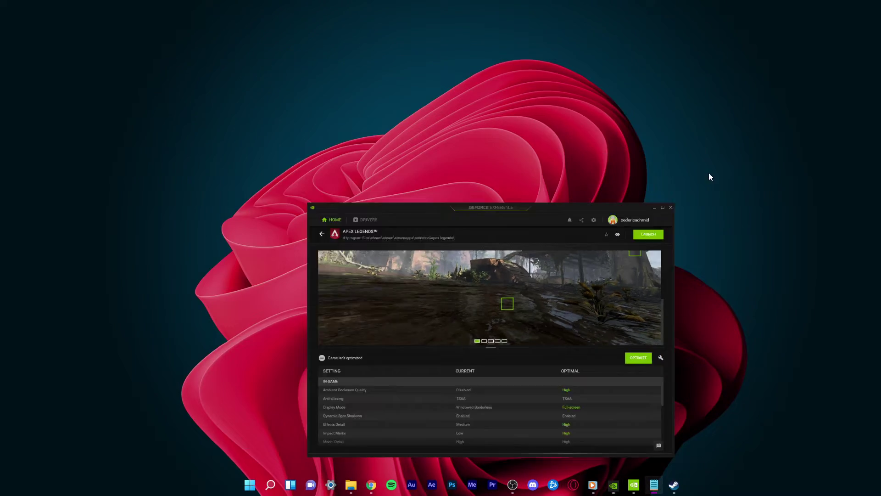
Launch Task Manager from Start search
key(super)
text(task manager)
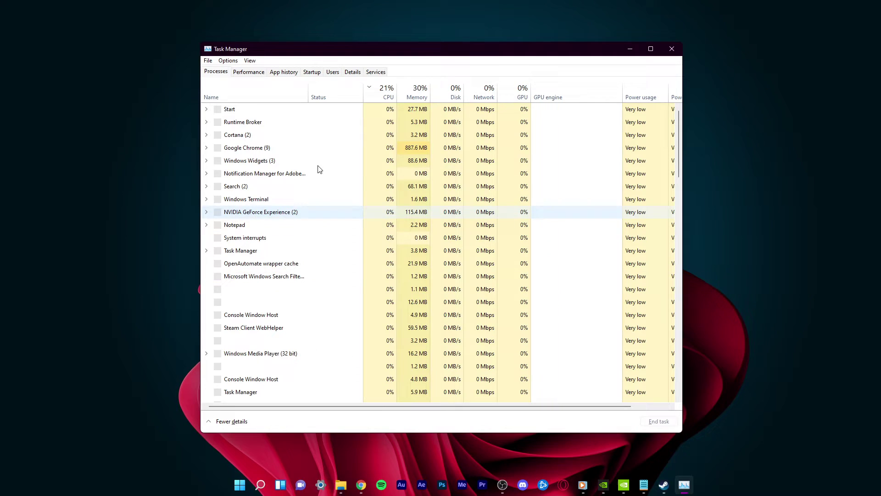
click(283, 113)
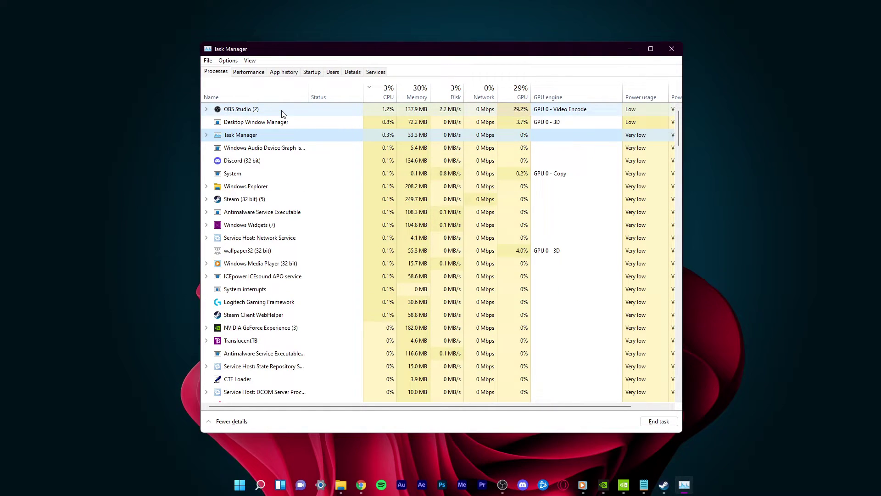
Inspect the Steam and Discord process actions, then sort processes by Memory
click(263, 197)
right_click(272, 203)
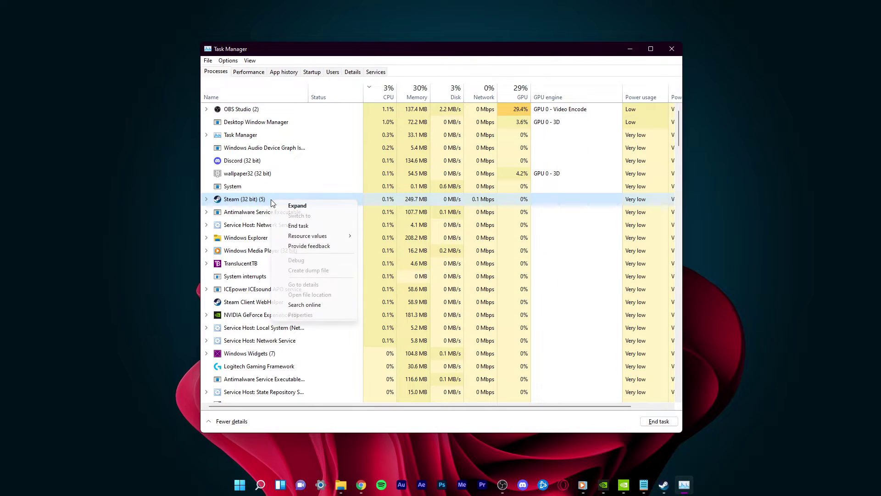
click(262, 164)
right_click(264, 161)
click(248, 199)
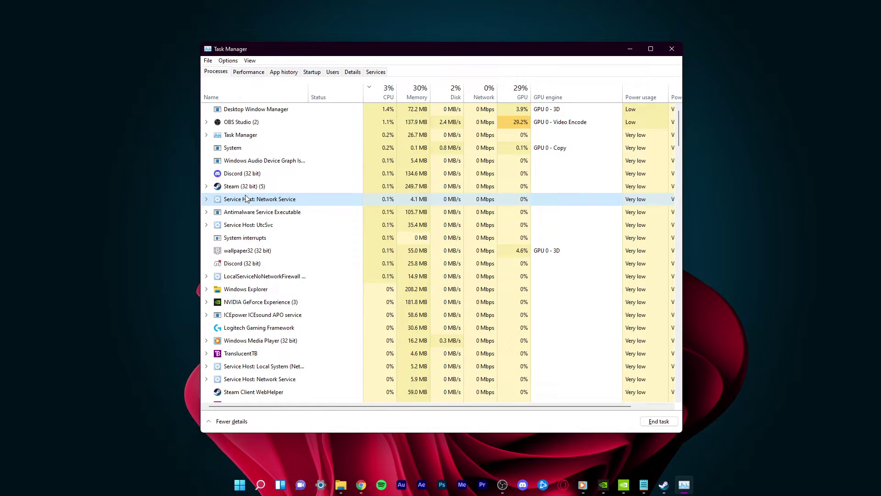
right_click(248, 173)
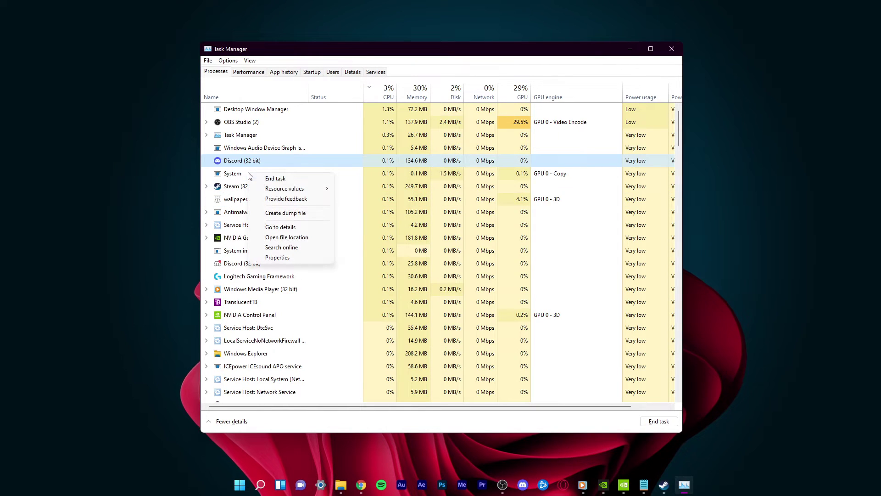
click(416, 94)
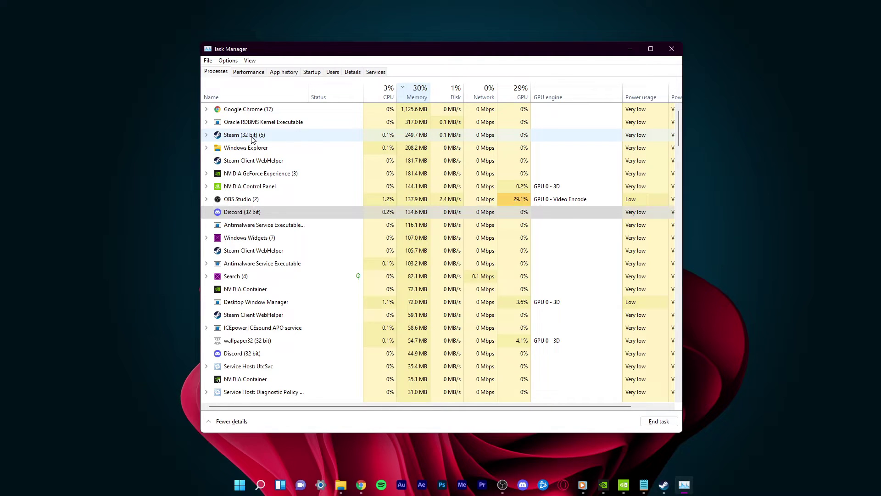
Launch Resource Monitor from the Performance page, close Task Manager, and centre its window
click(249, 72)
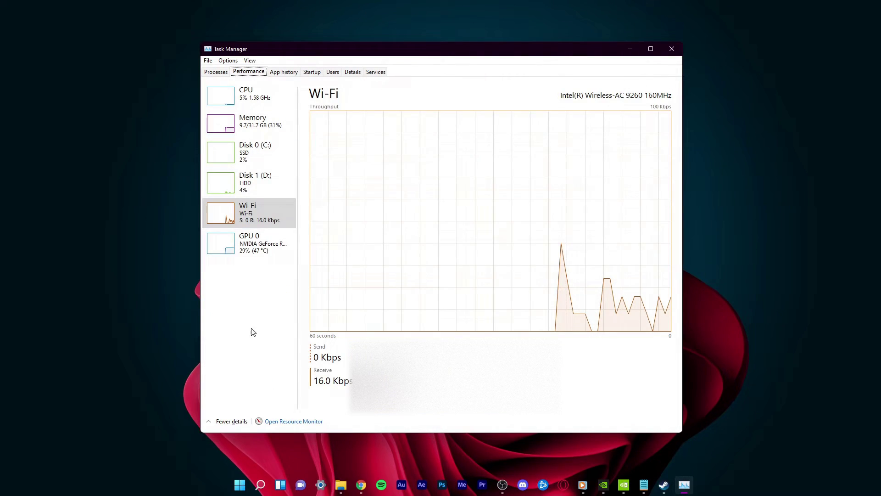
click(271, 422)
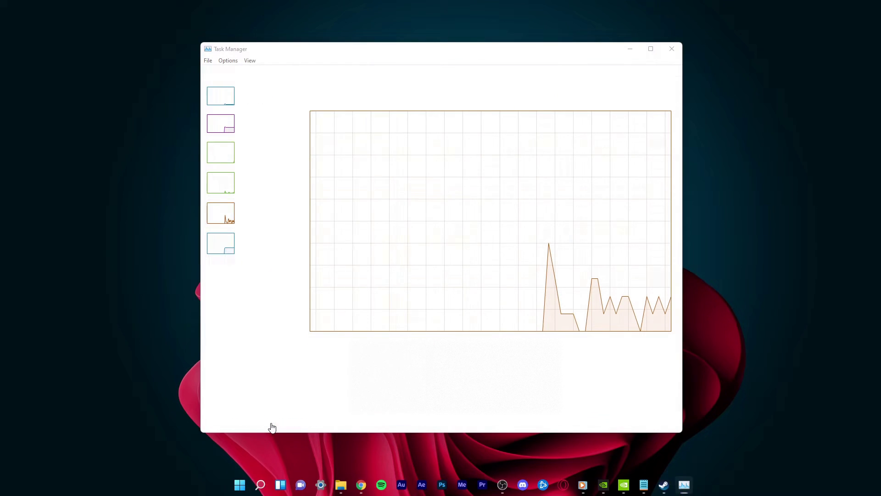
click(676, 54)
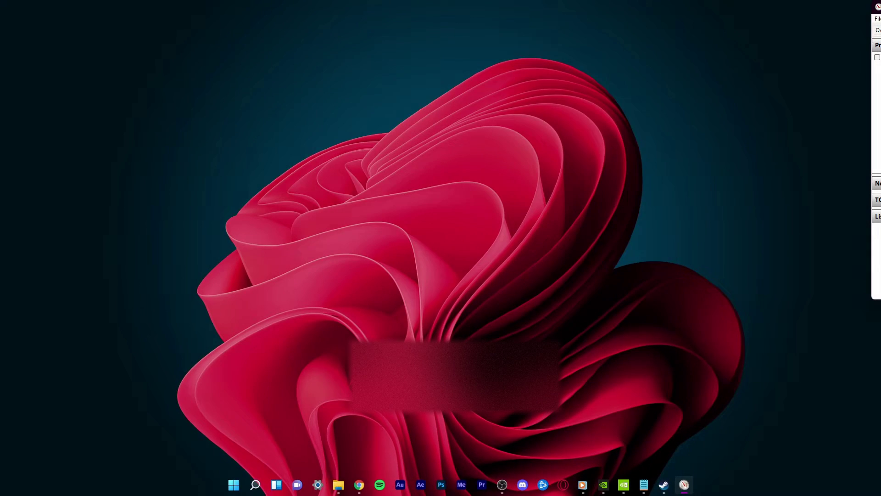
drag(876, 7, 252, 73)
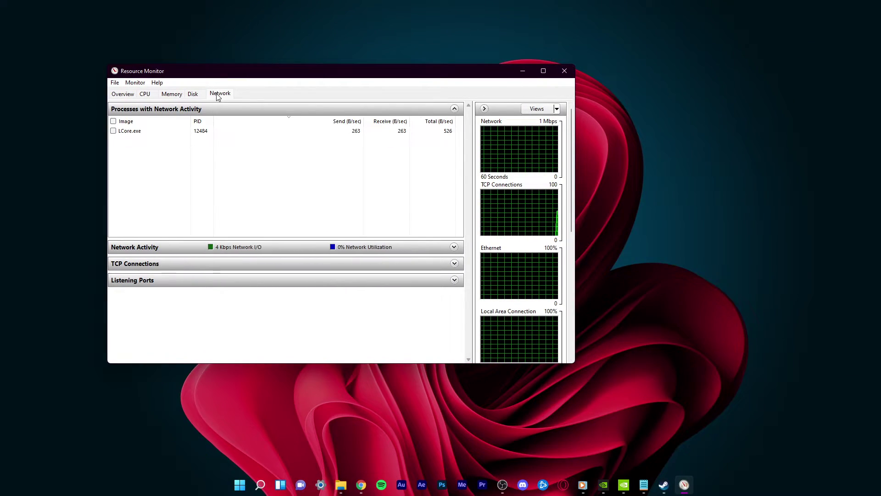
click(202, 109)
click(203, 109)
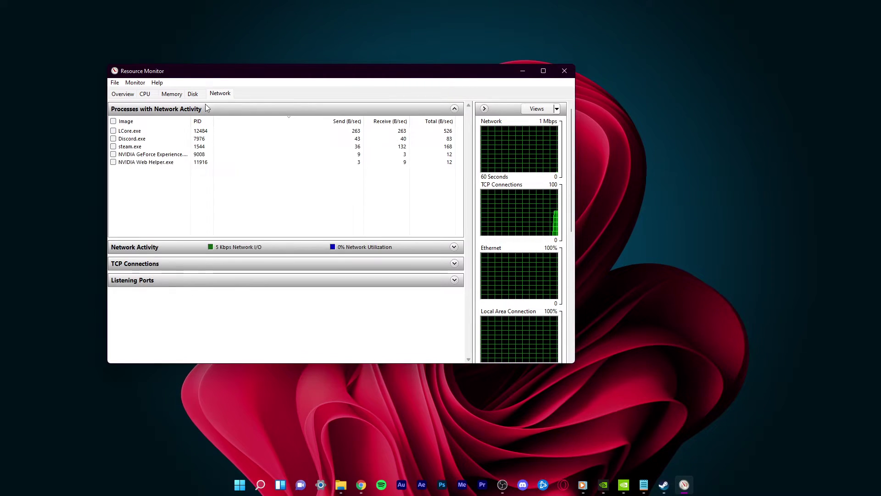
drag(238, 76, 334, 97)
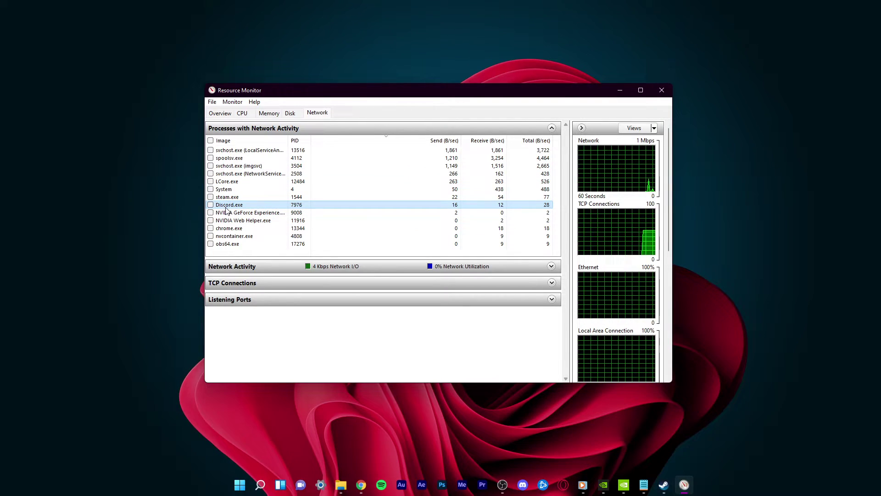
Review the Discord.exe and svchost.exe network activity without ending either process
right_click(251, 205)
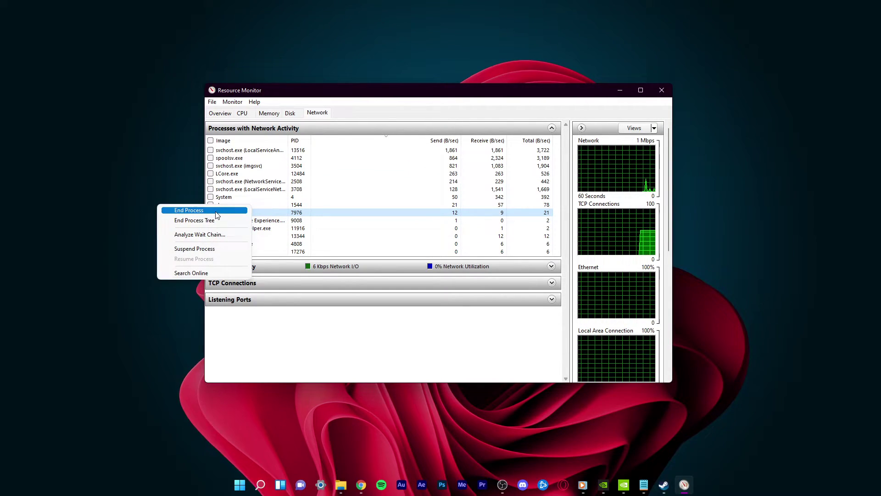
click(252, 195)
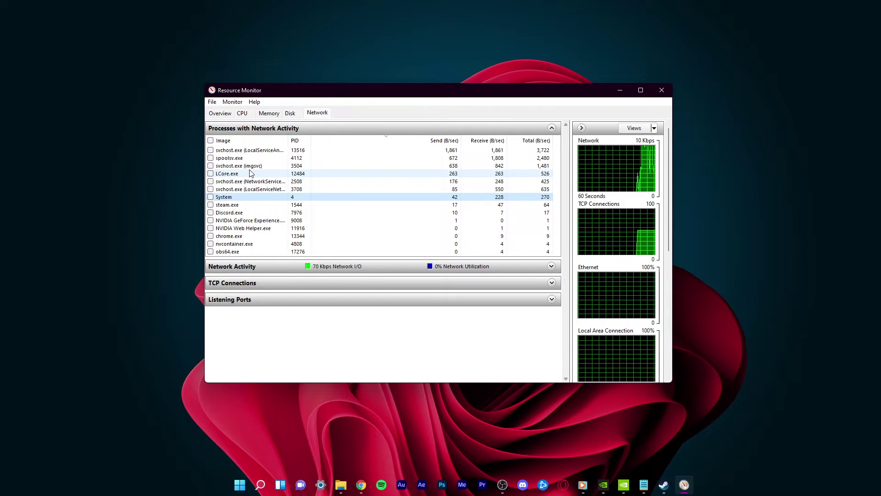
click(248, 150)
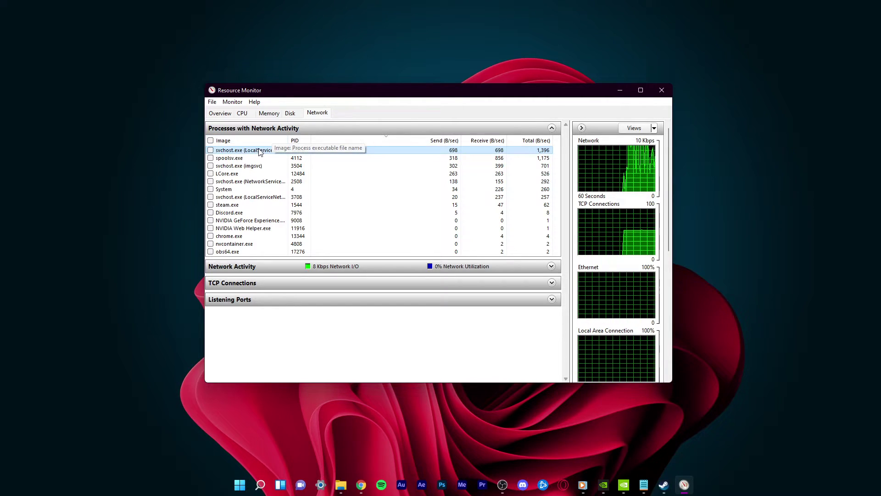
right_click(236, 166)
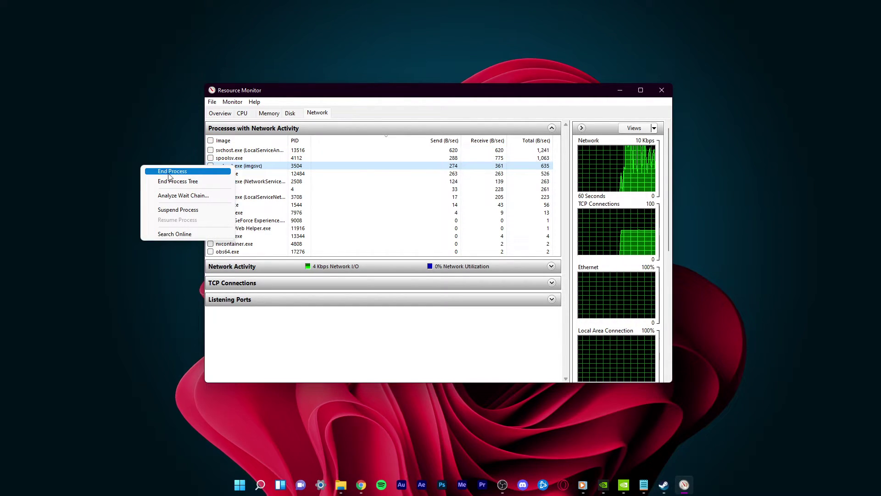
click(252, 173)
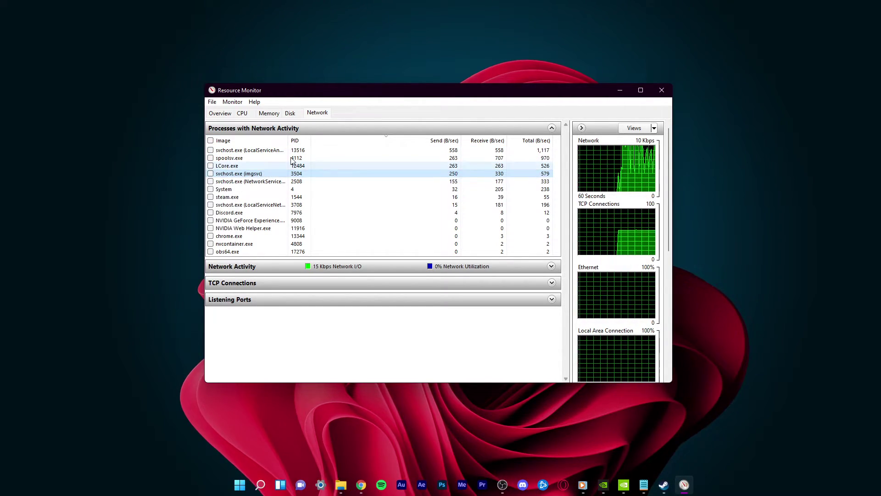
click(447, 128)
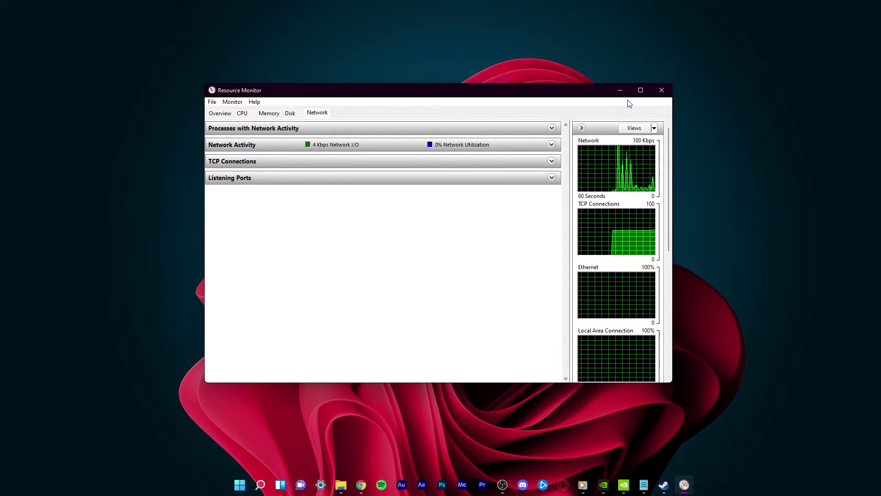
Close Resource Monitor, view GeForce Experience's General settings, then close GeForce Experience
click(658, 93)
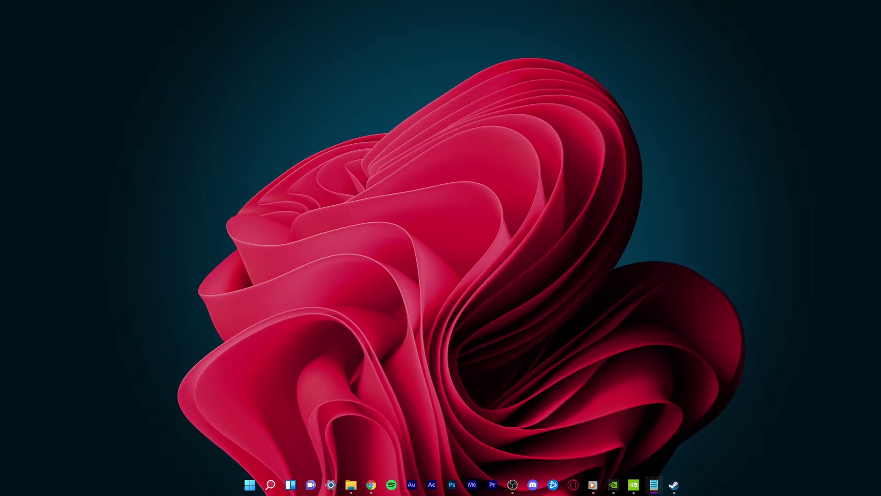
click(612, 486)
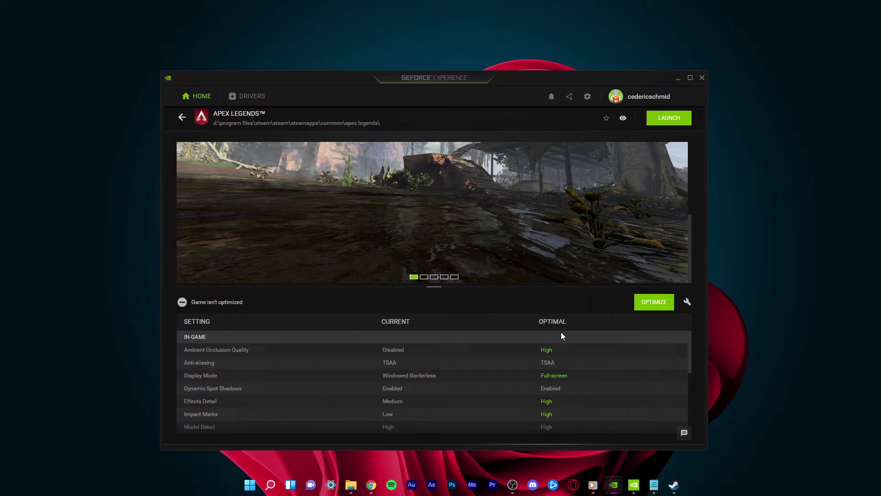
click(183, 118)
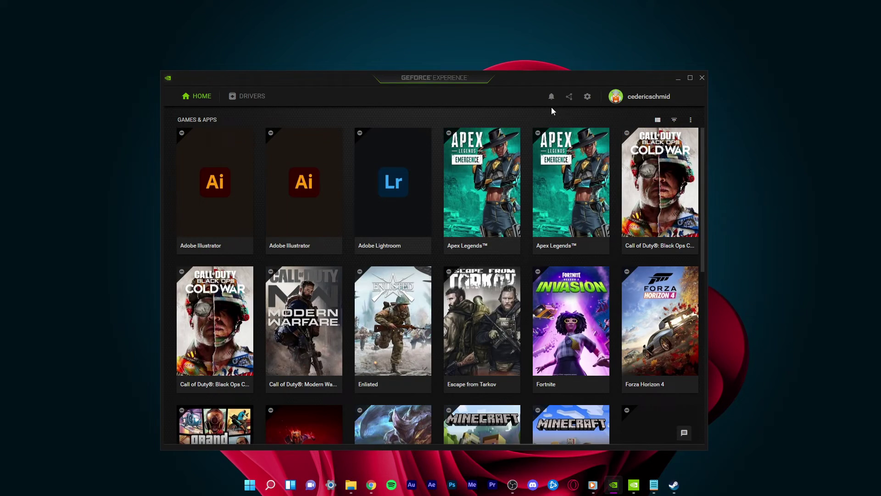
click(587, 97)
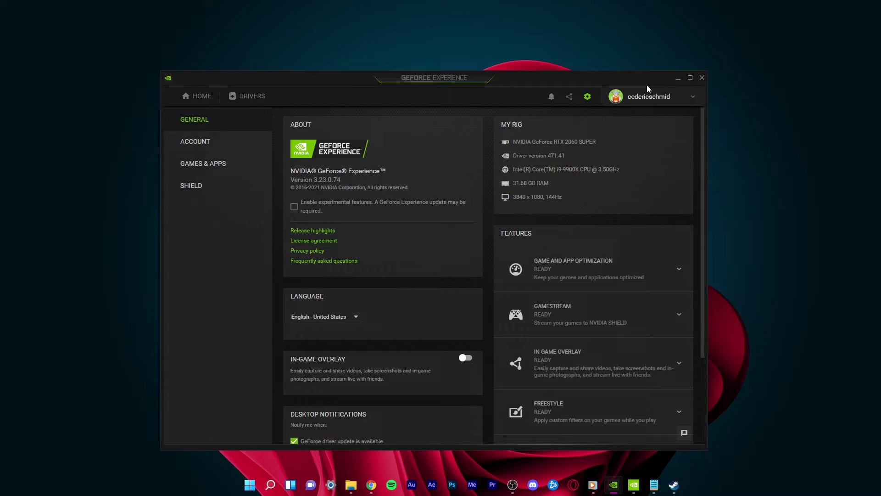
click(702, 78)
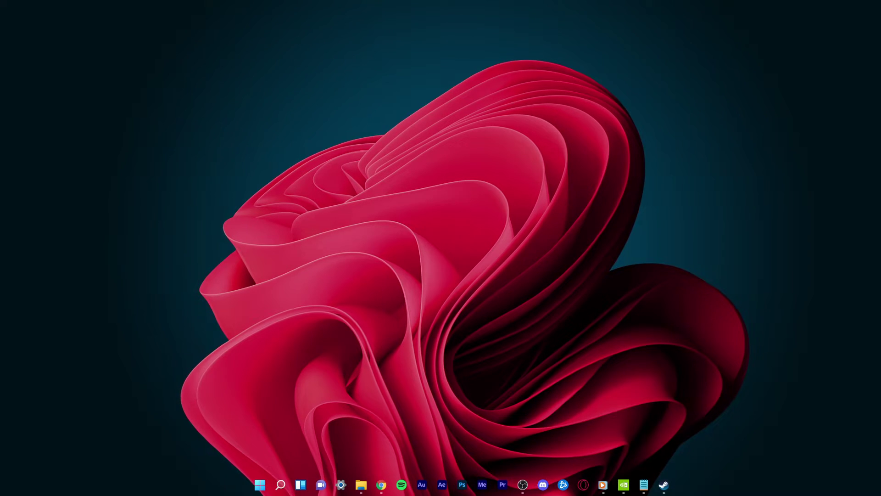
Run the Speedtest.net test in Chrome (17 ms ping, 64.63 Mbps download), then close it
click(381, 484)
click(408, 209)
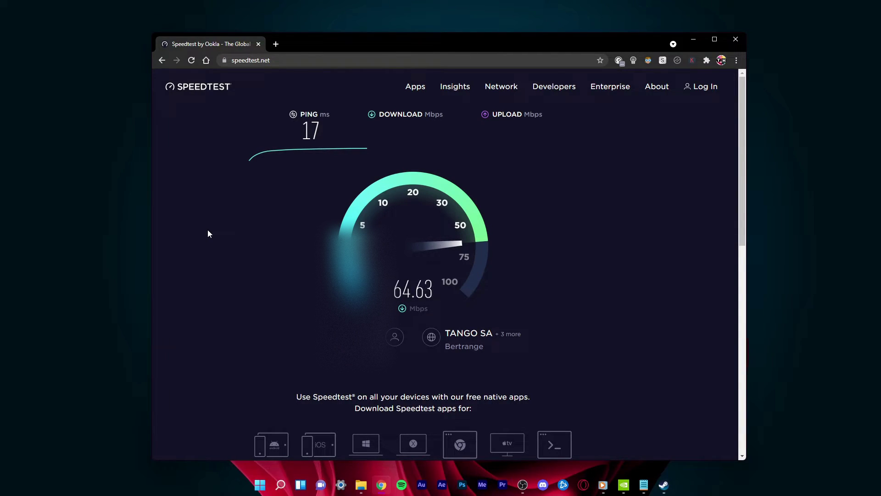
click(258, 43)
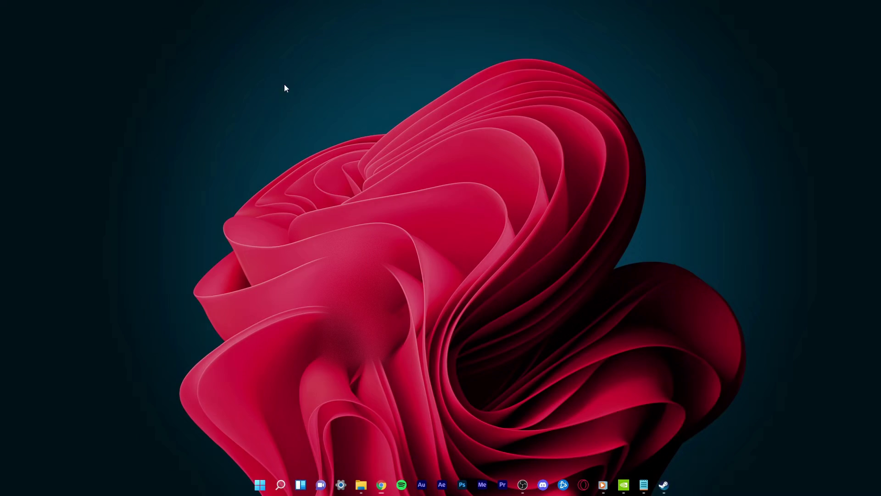
Enable Steam's Downloads bandwidth limit at 8000 KB/s, apply it, and close Settings
click(663, 485)
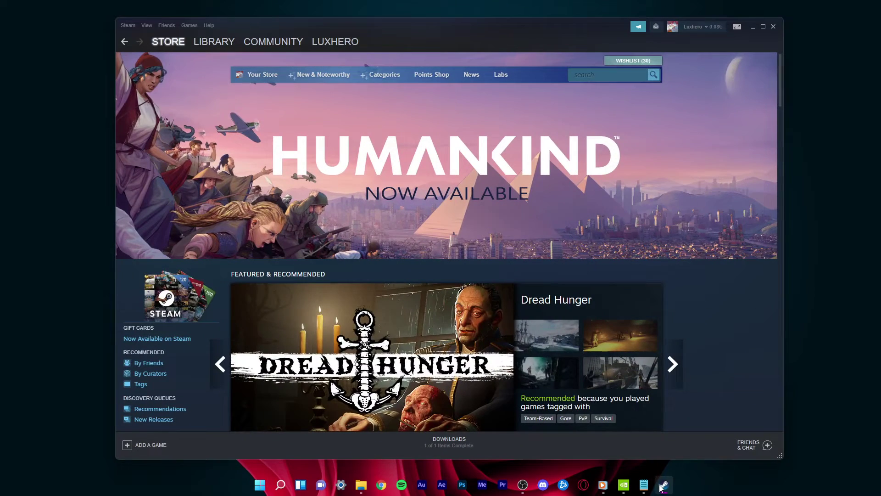
click(128, 26)
click(132, 82)
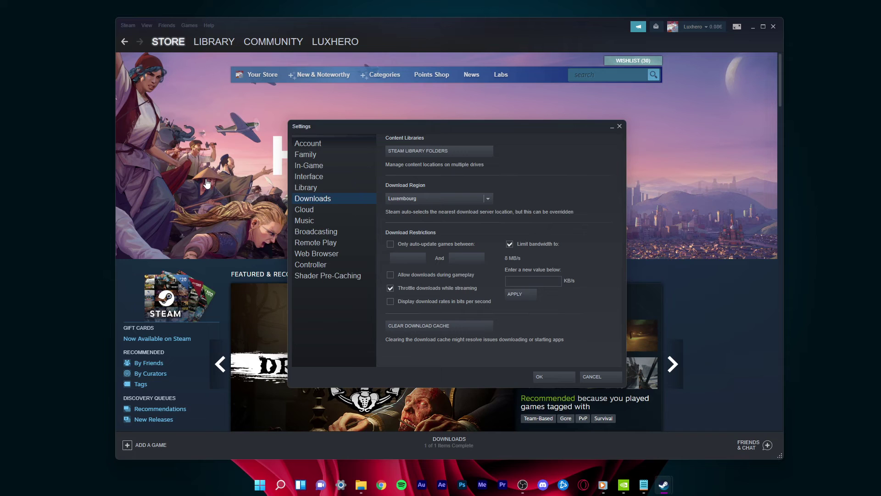
click(752, 27)
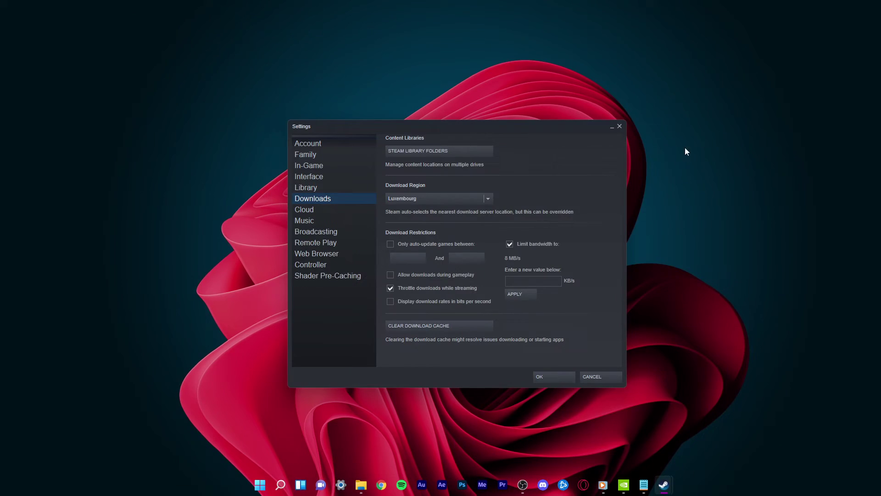
click(510, 243)
click(510, 244)
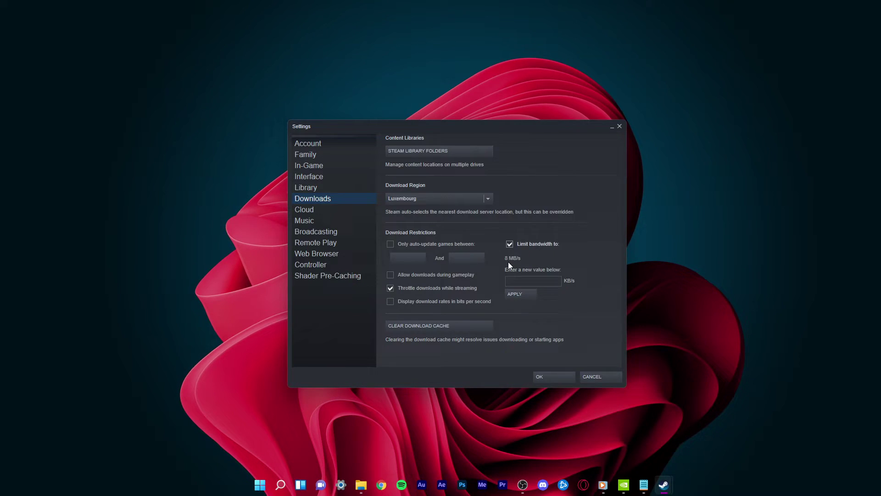
click(524, 280)
text(8)
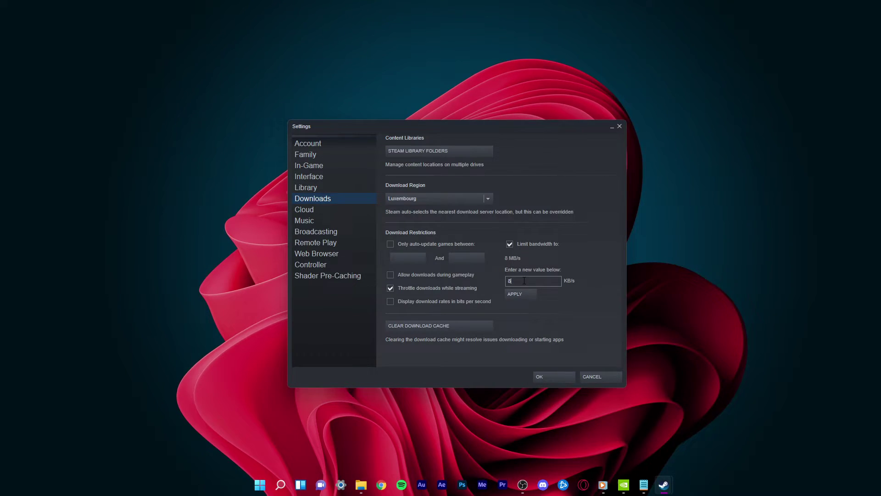
text(000)
click(521, 293)
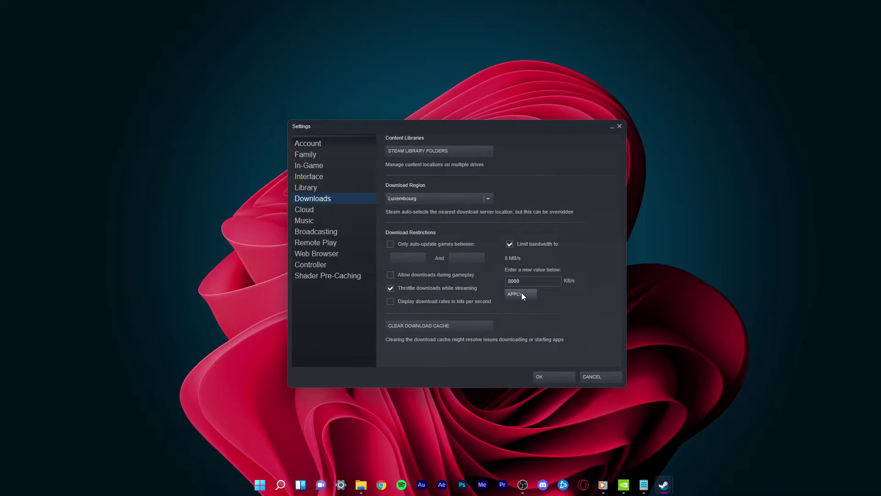
click(538, 380)
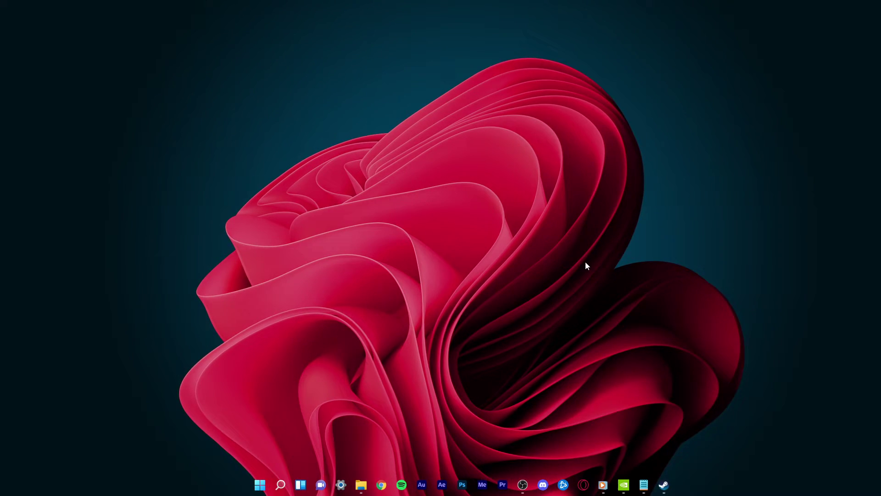
Launch NVIDIA Control Panel via the desktop's Show more options menu
right_click(299, 149)
click(324, 291)
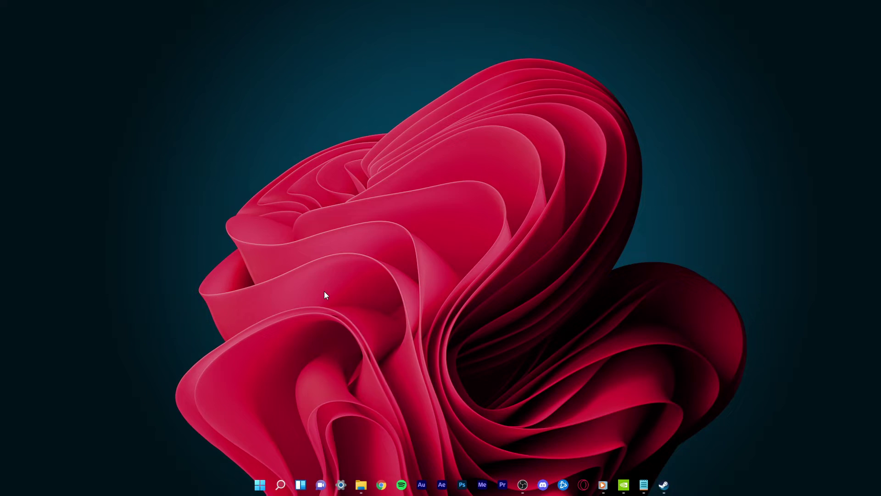
click(335, 365)
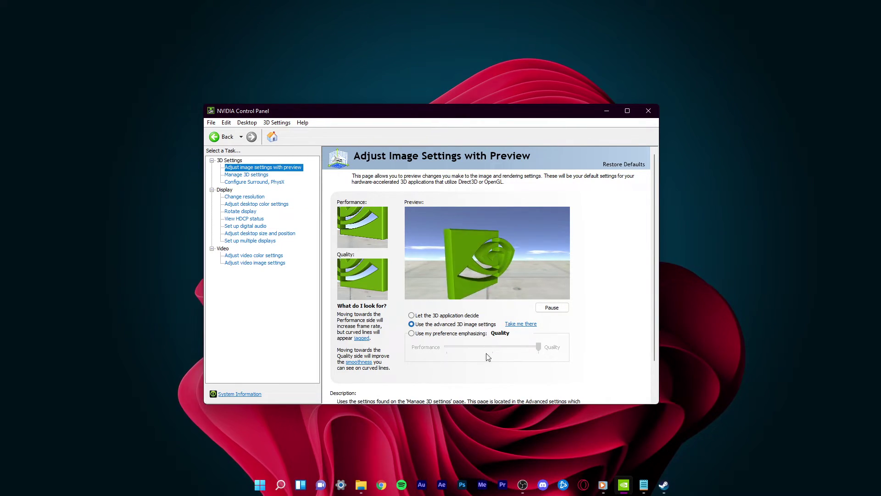
scroll(488, 349, down, 1)
scroll(488, 375, up, 1)
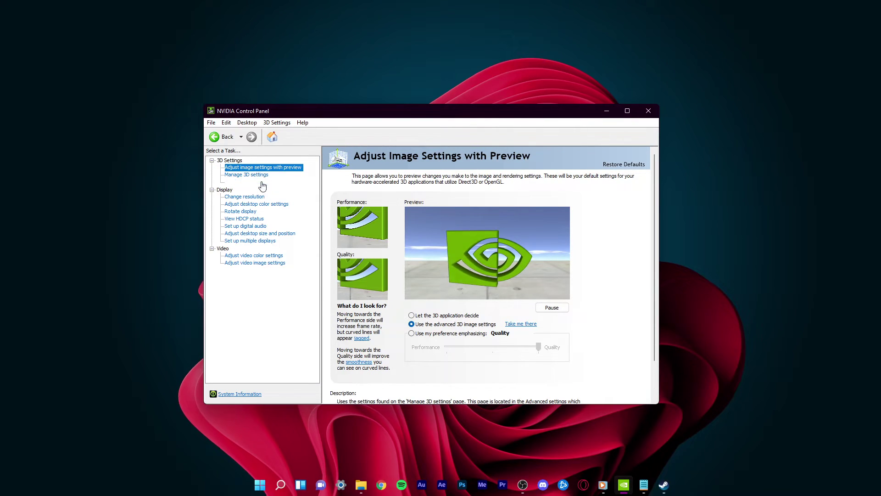
Turn global Image Sharpening on with sharpen 0.50 and ignore film grain 0.17
click(247, 174)
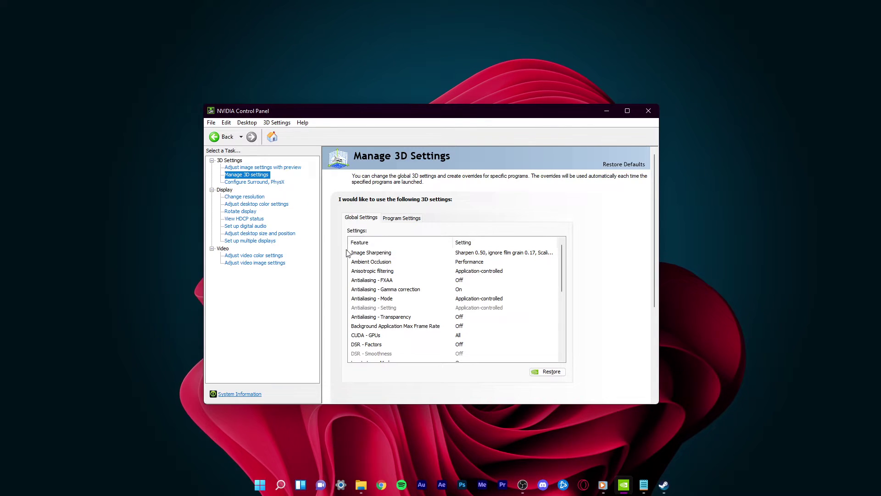
click(491, 255)
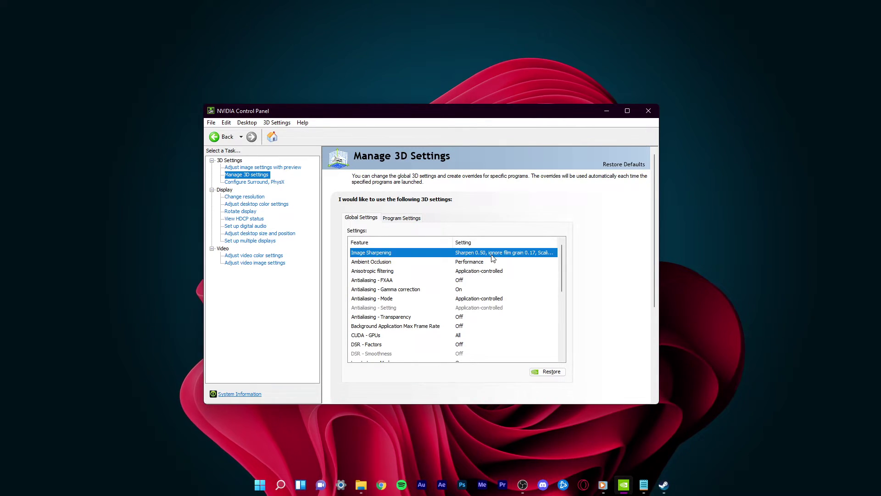
click(545, 255)
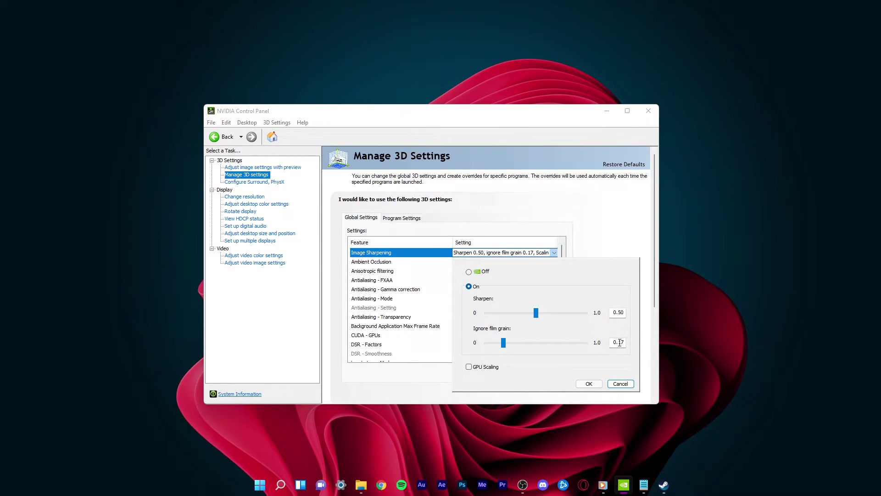
click(615, 235)
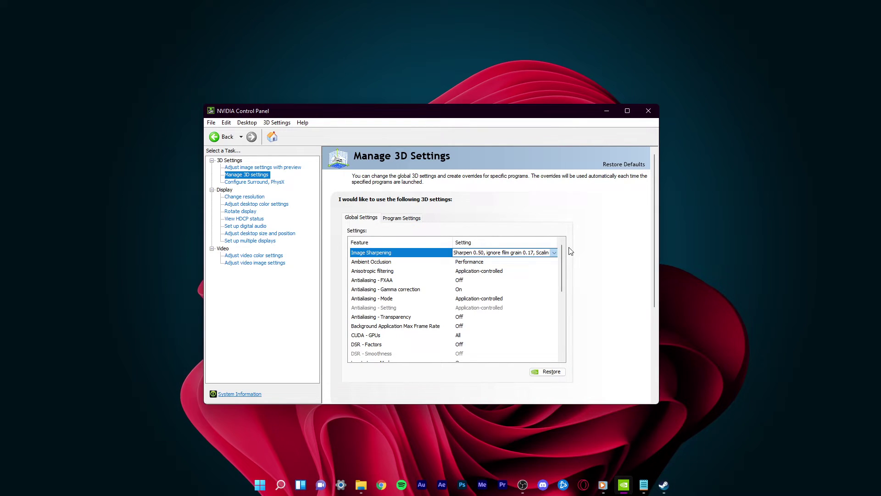
drag(562, 252, 562, 252)
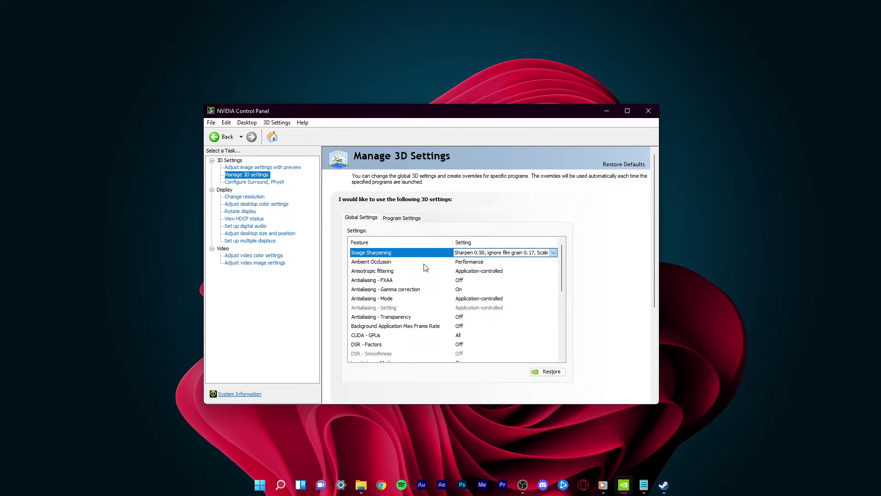
click(553, 253)
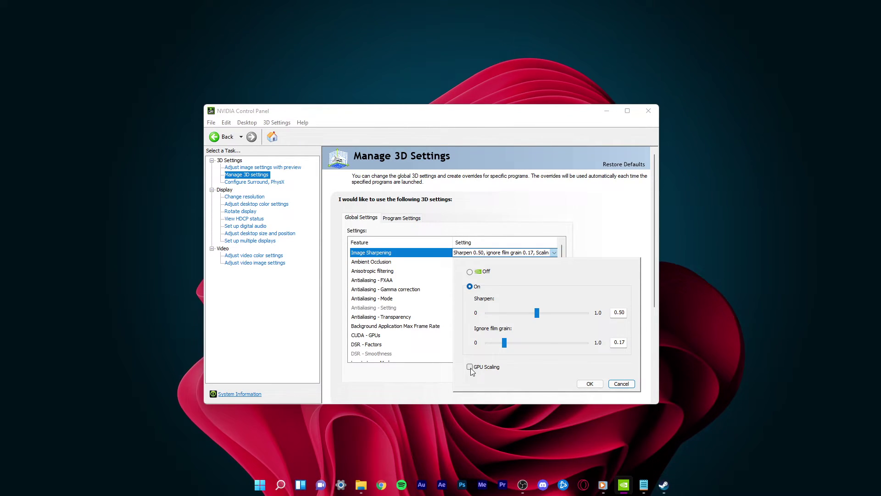
click(600, 237)
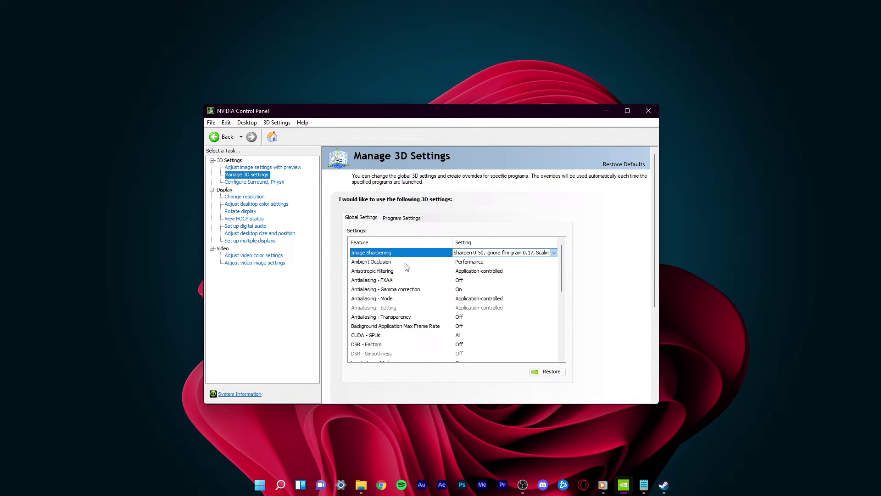
click(465, 264)
click(464, 265)
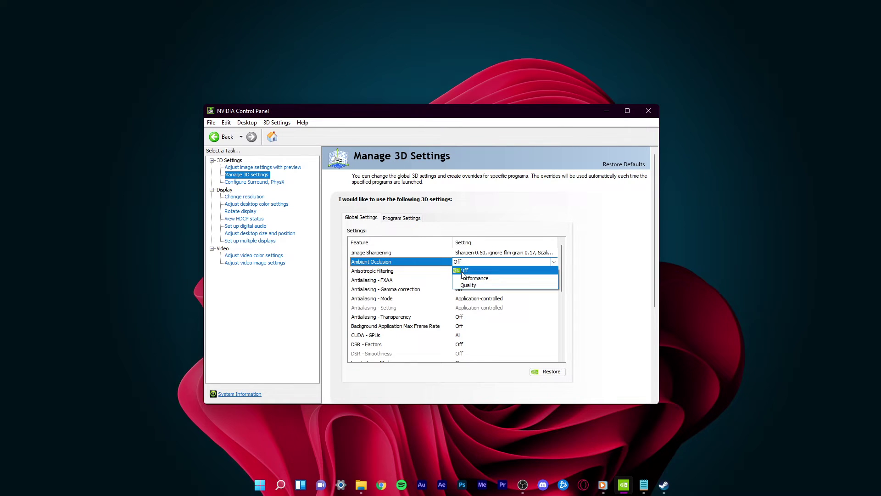
click(474, 278)
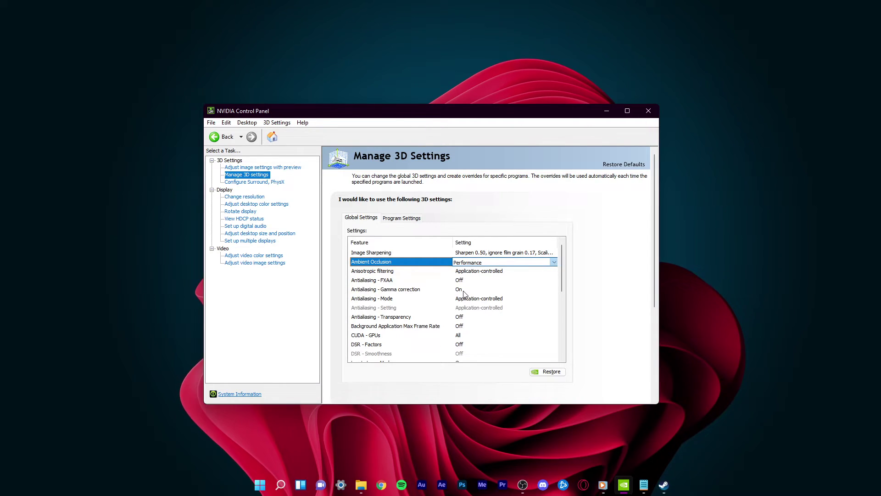
drag(560, 275, 561, 285)
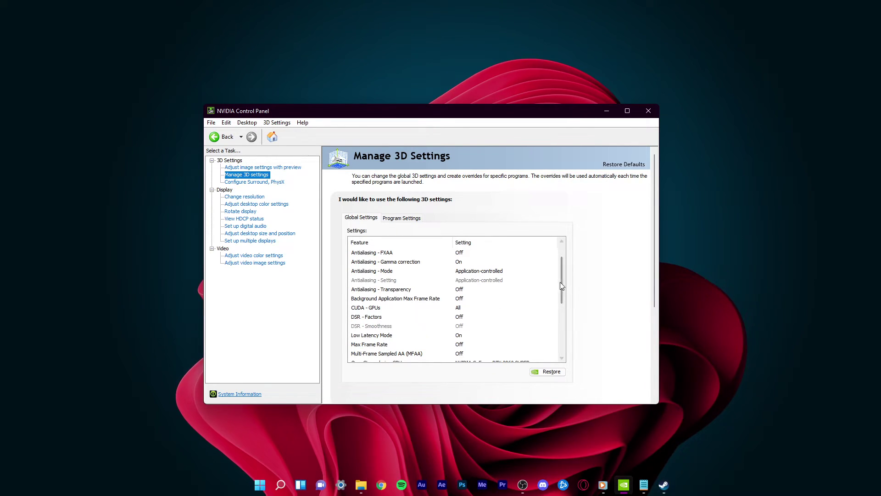
drag(563, 282, 560, 295)
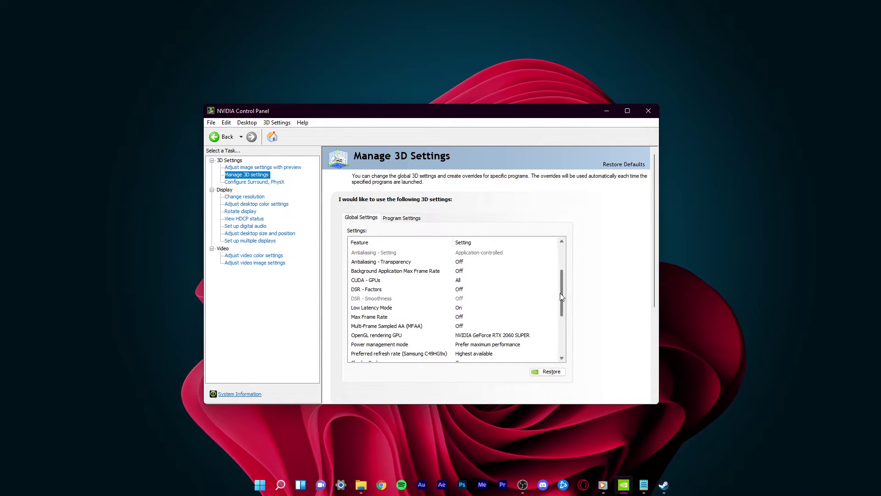
click(461, 320)
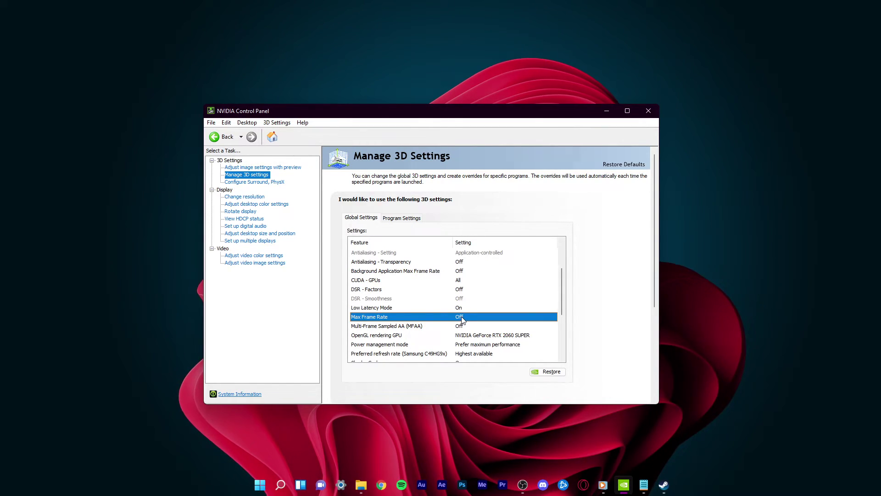
click(462, 320)
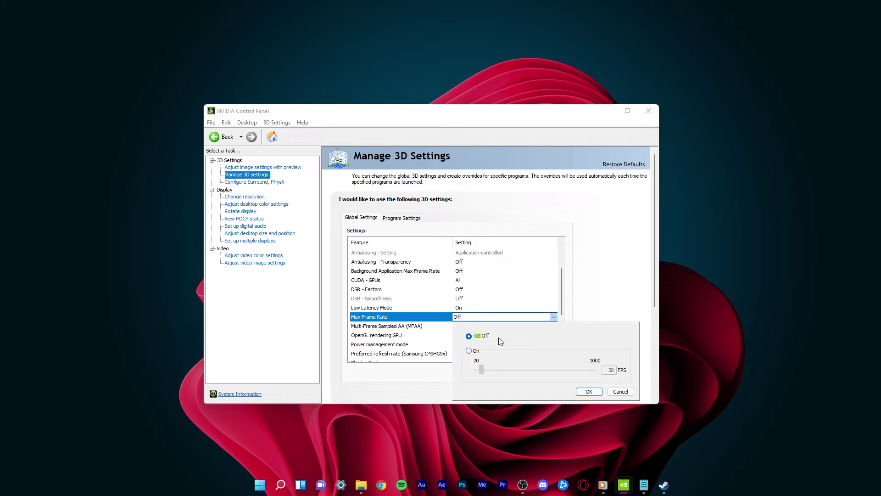
click(469, 351)
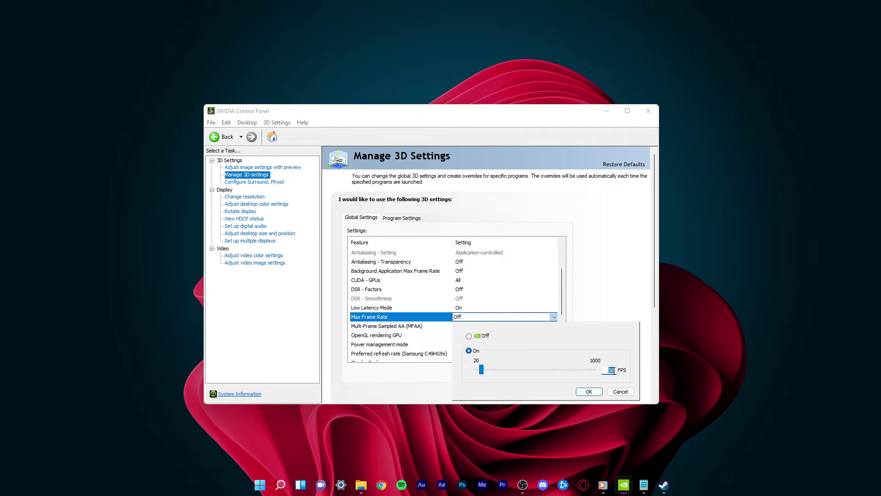
text(144)
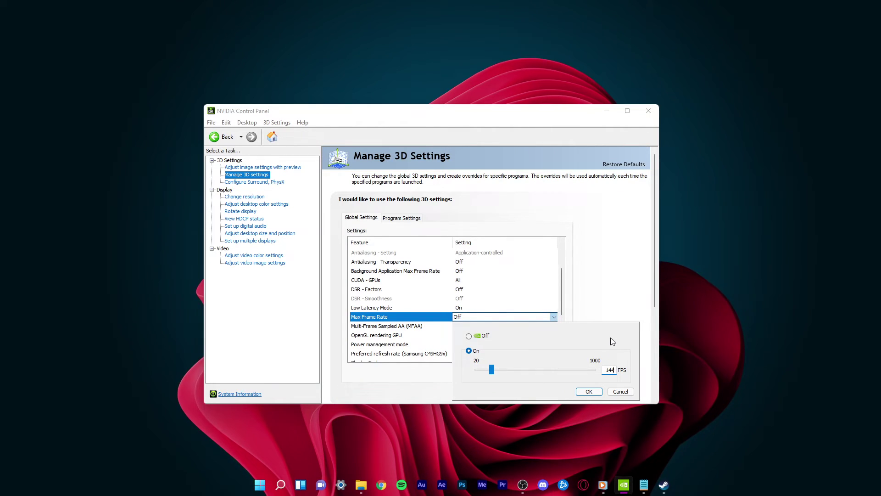
click(469, 336)
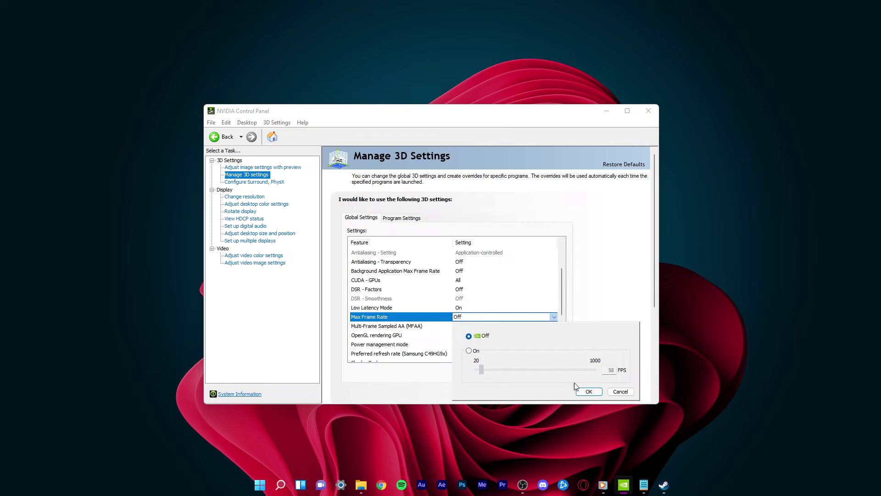
click(587, 391)
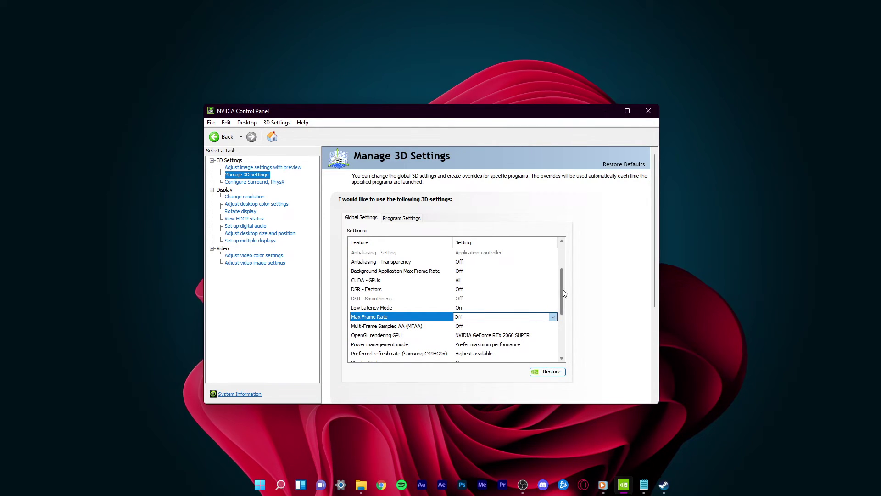
Keep NVIDIA GeForce RTX 2060 SUPER as the OpenGL rendering GPU
drag(564, 293, 561, 318)
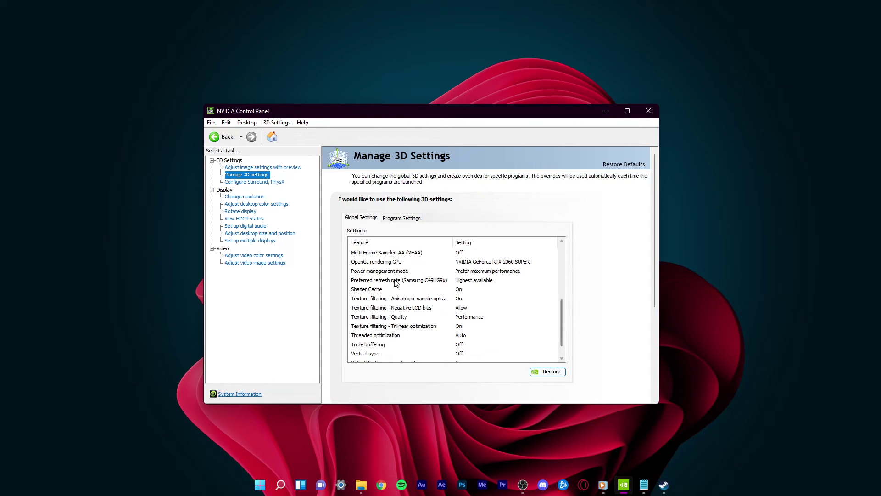
click(473, 265)
click(479, 266)
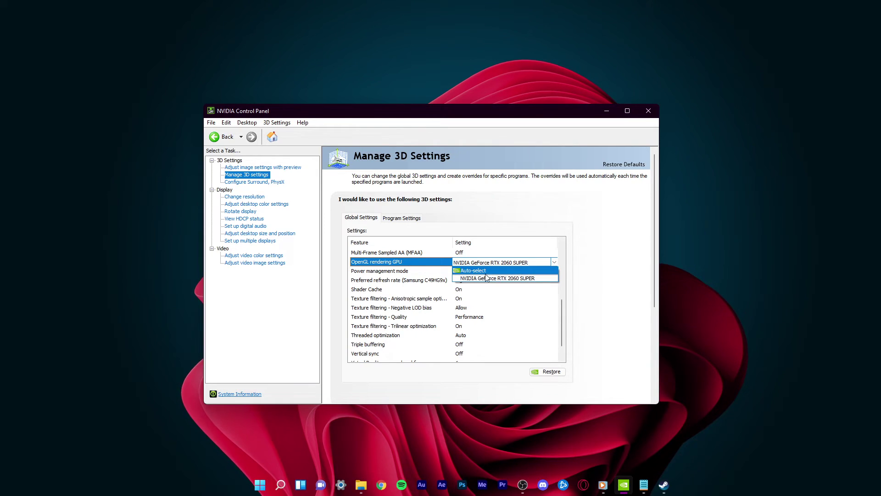
click(480, 278)
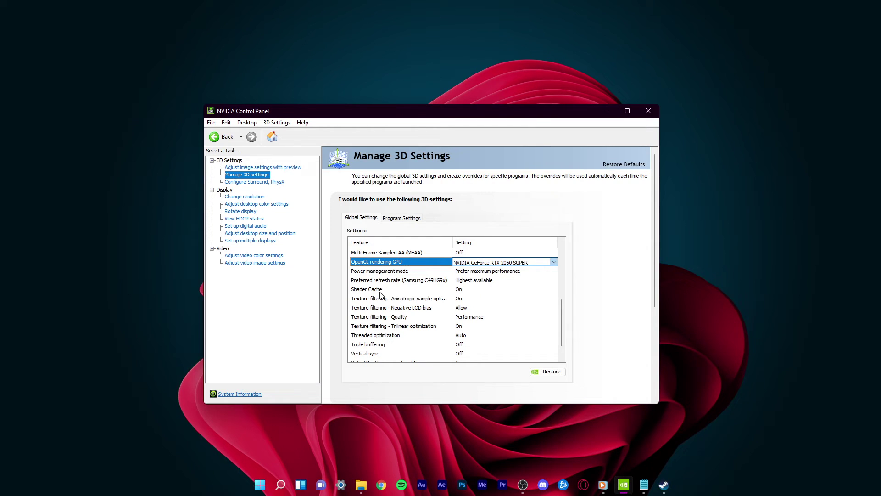
Leave anisotropic sample optimization On and switch to the Program Settings tab
click(459, 302)
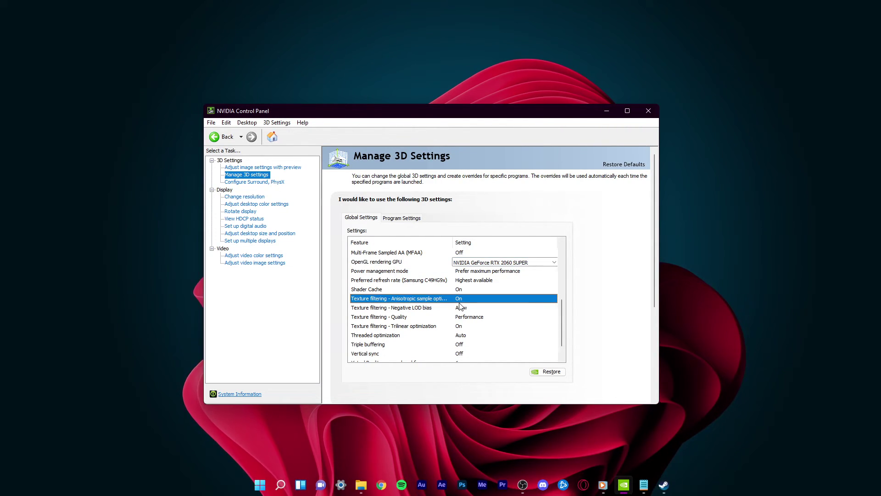
click(459, 300)
click(554, 298)
click(554, 299)
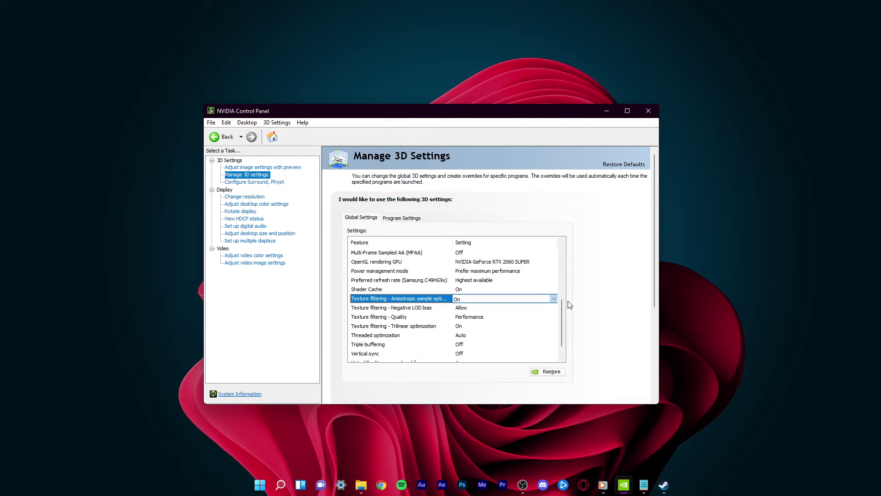
scroll(563, 304, down, 1)
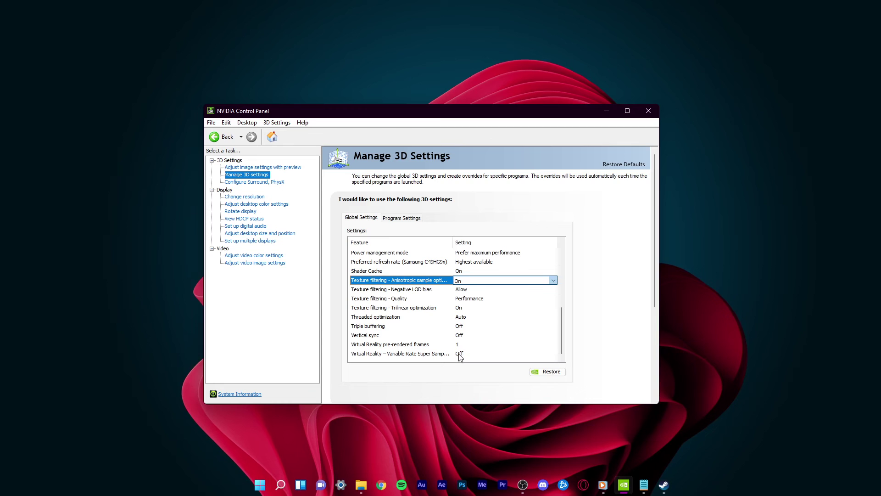
click(386, 216)
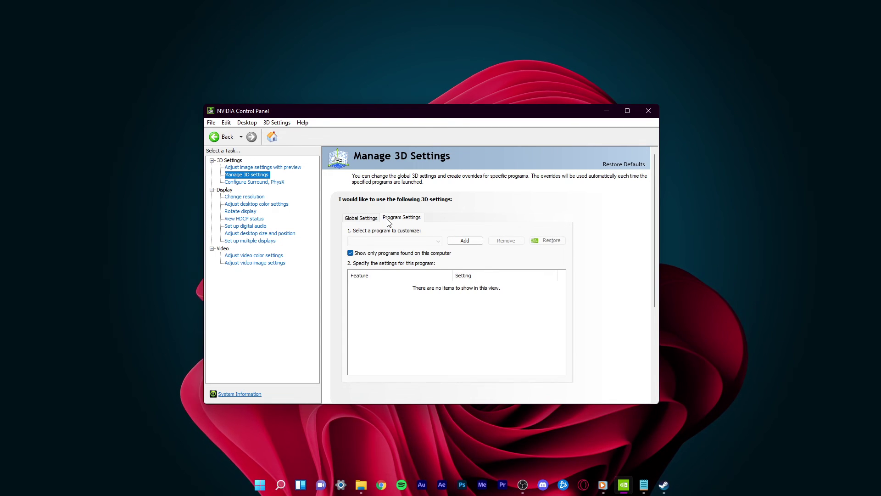
On the Change Resolution page, keep 3840 × 1080 (native) at a 144Hz refresh rate
click(248, 196)
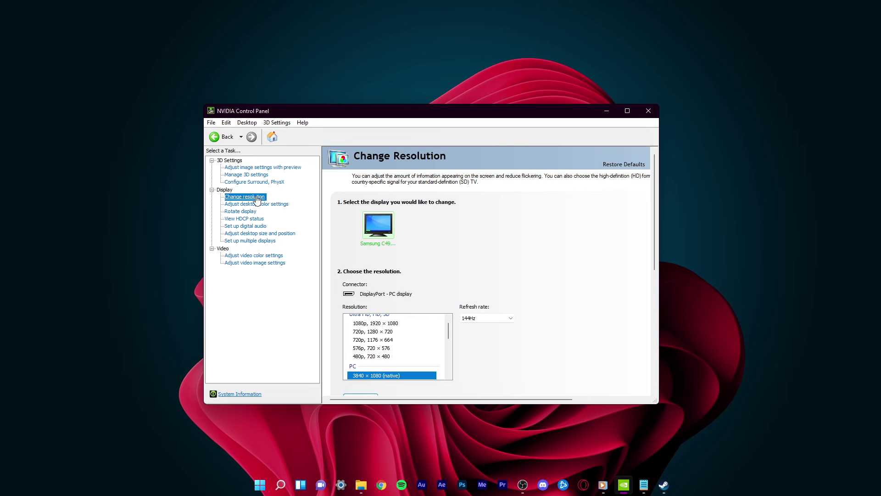
drag(449, 323, 447, 340)
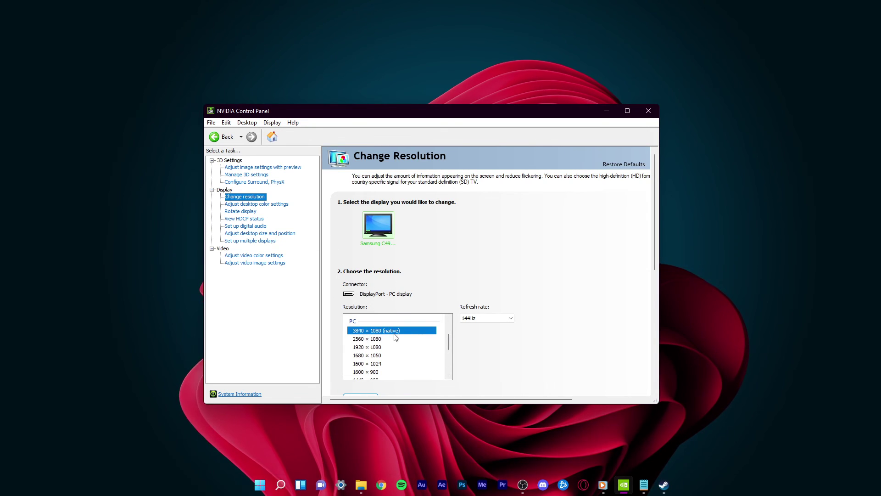
drag(655, 248, 658, 298)
click(510, 211)
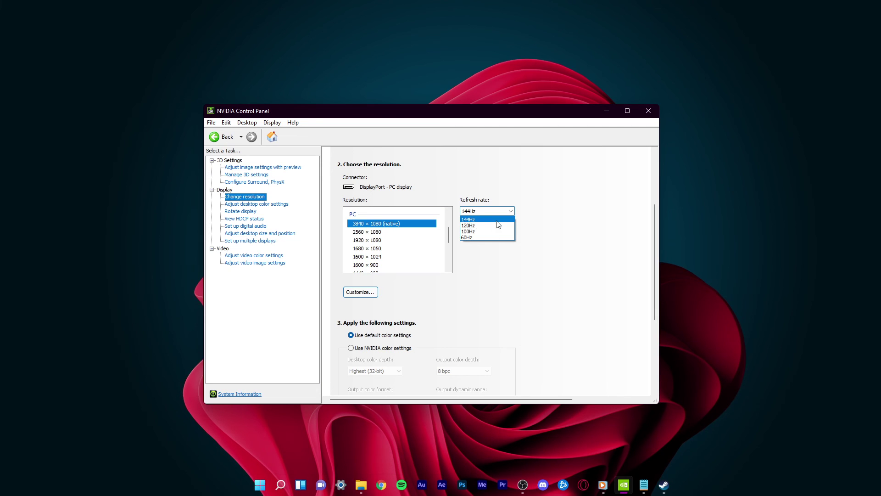
click(528, 225)
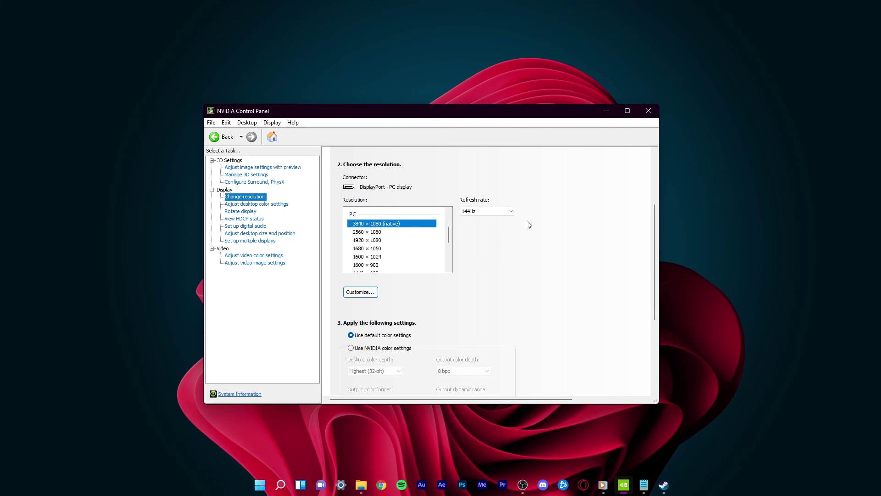
scroll(529, 225, down, 3)
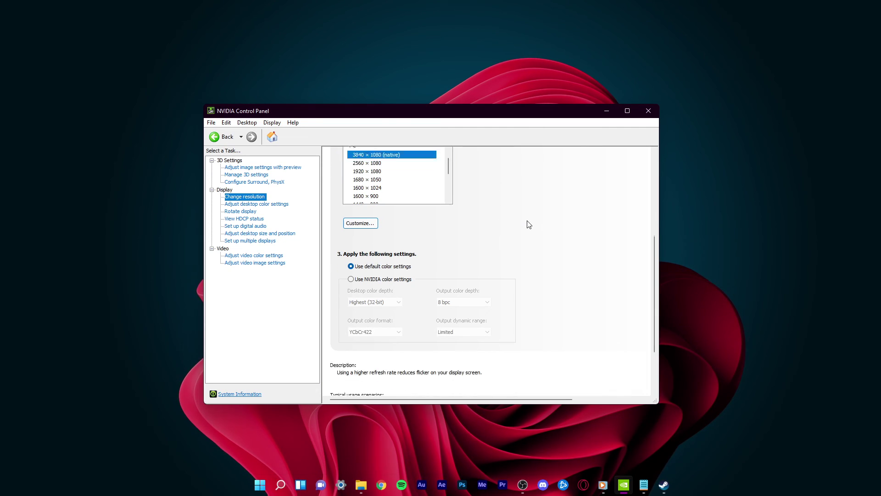
Close the NVIDIA Control Panel window
click(658, 111)
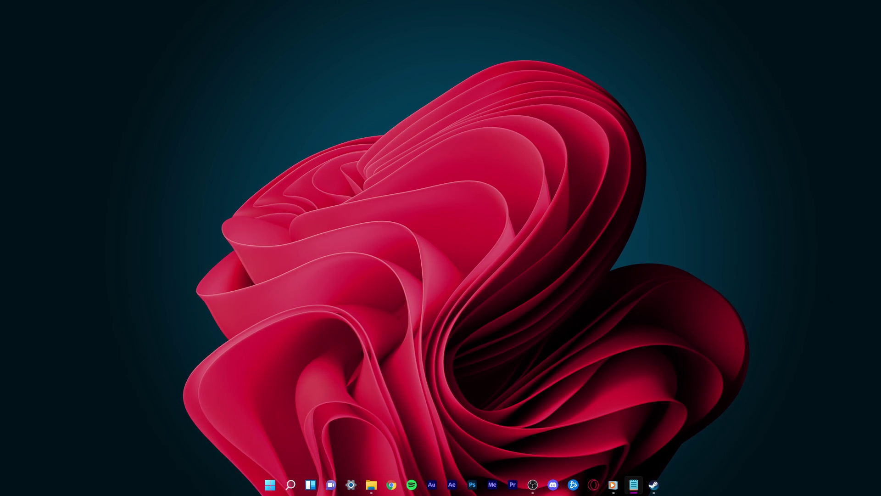